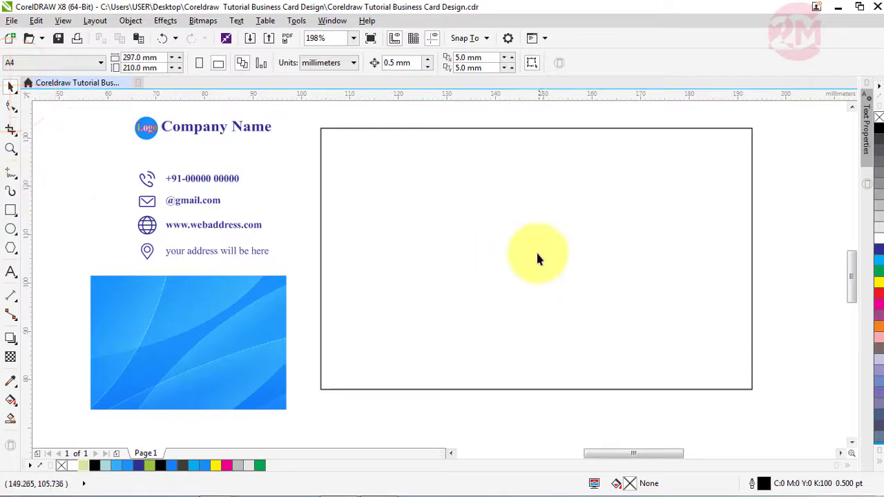
Step: Duplicate the business card rectangle in place by copying and pasting it
click(537, 256)
click(36, 21)
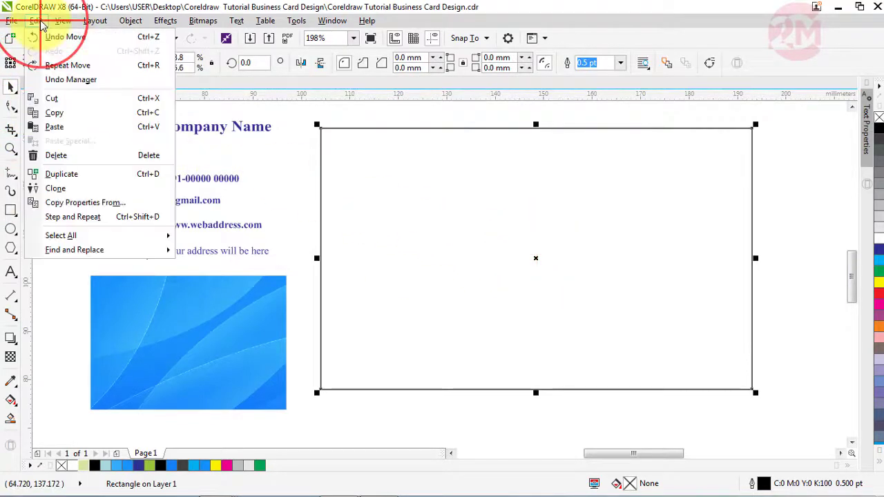
click(59, 110)
click(36, 21)
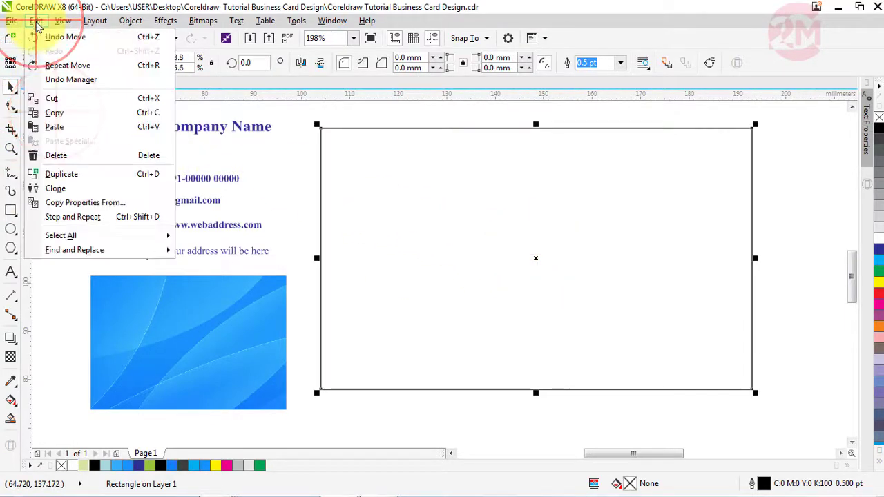
click(54, 127)
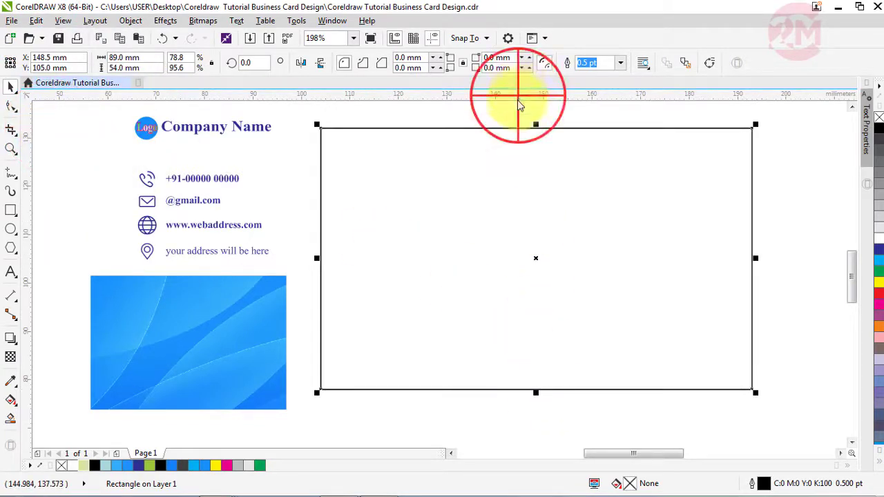
Step: Add a horizontal guideline through the card's centre and shorten the duplicate rectangle from its lower edge up to that guideline
drag(521, 105, 495, 258)
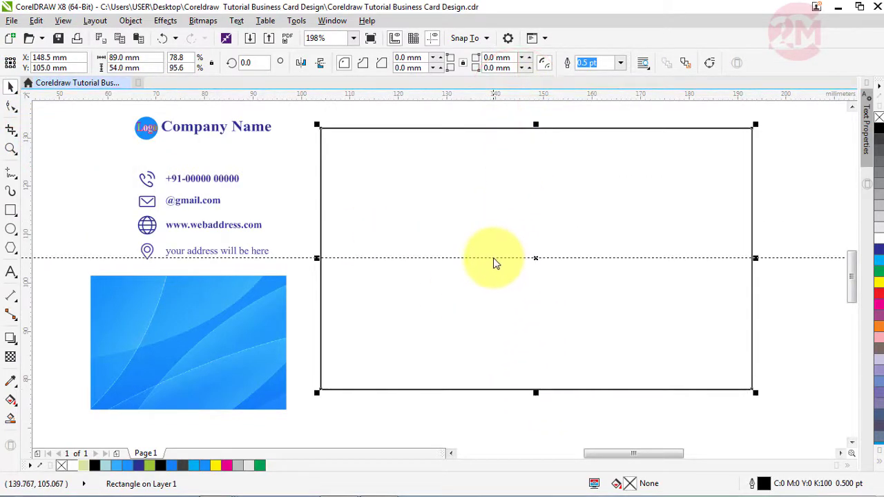
click(509, 290)
drag(536, 393, 522, 262)
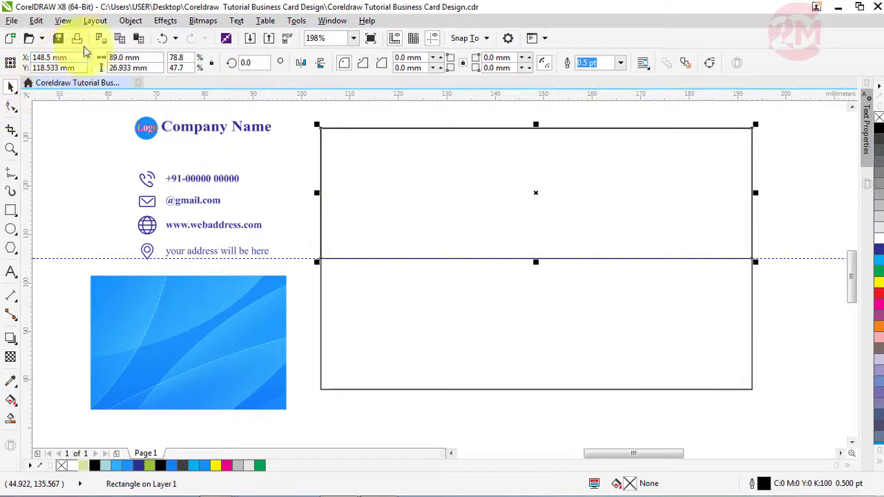
Step: Convert the half-height rectangle to curves, then raise its lower-left node and lower its lower-right node to slope the bottom edge
click(138, 23)
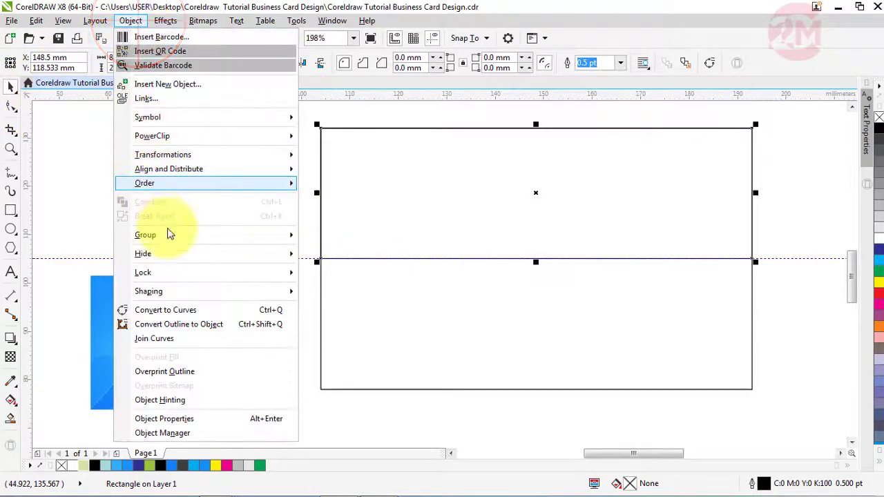
click(165, 313)
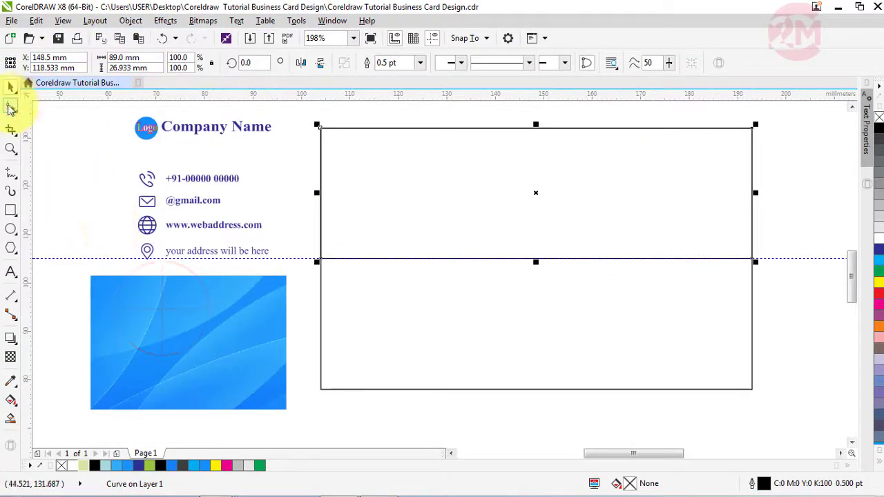
click(11, 105)
drag(322, 261, 321, 199)
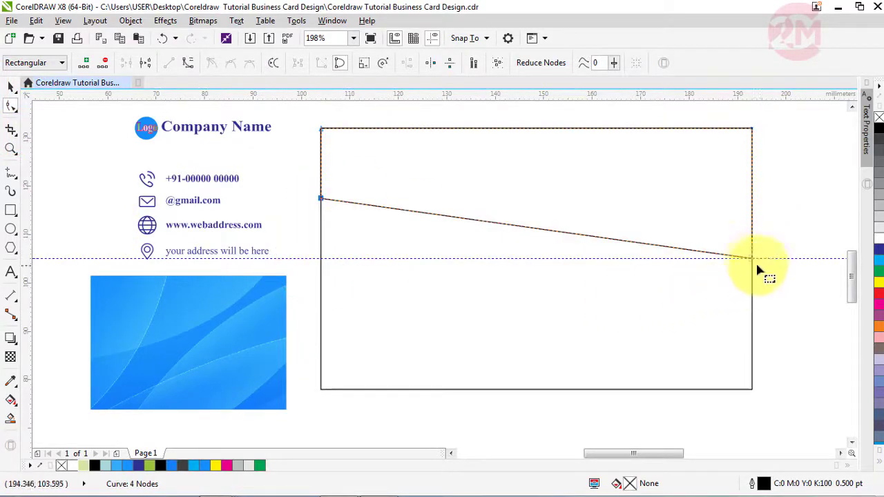
drag(753, 260, 752, 319)
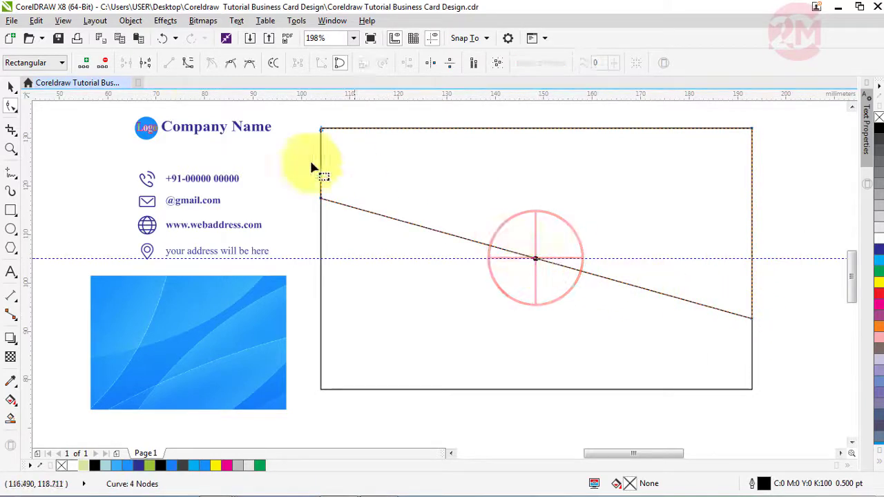
Step: Convert the shape's sloped bottom edge to a curve and bend it into a smooth S-wave with its two control handles
click(188, 64)
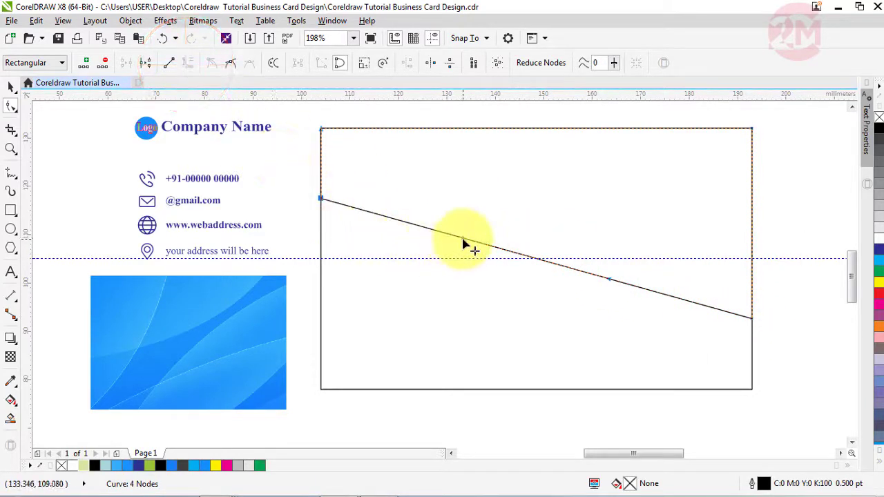
drag(464, 242, 560, 167)
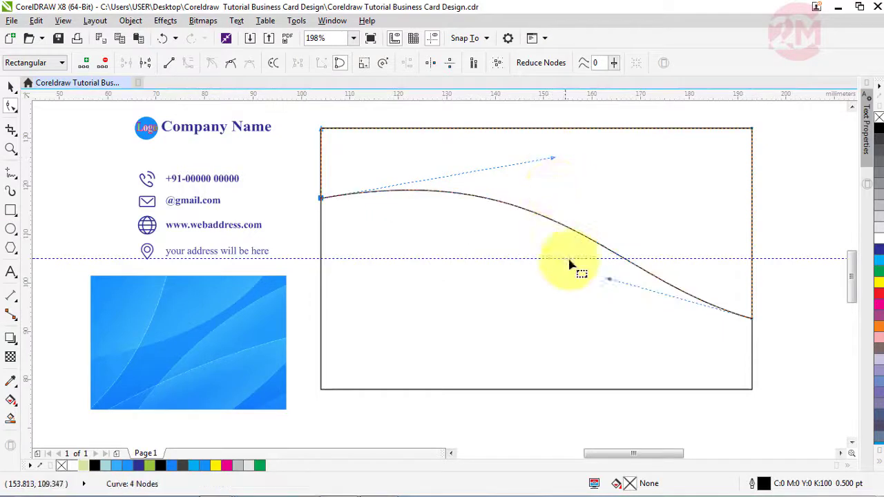
drag(611, 285, 494, 341)
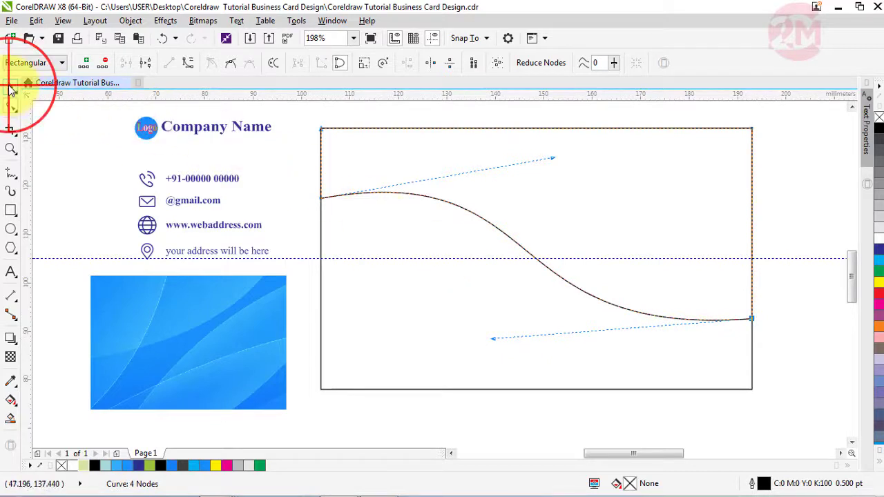
Step: Duplicate the wave shape in place and nudge the copy down 4.5 mm
click(10, 89)
click(36, 21)
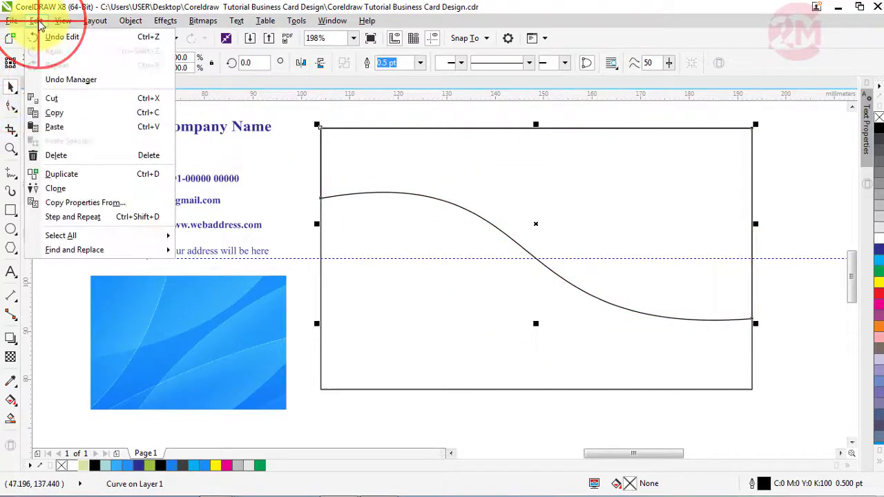
click(55, 113)
click(36, 21)
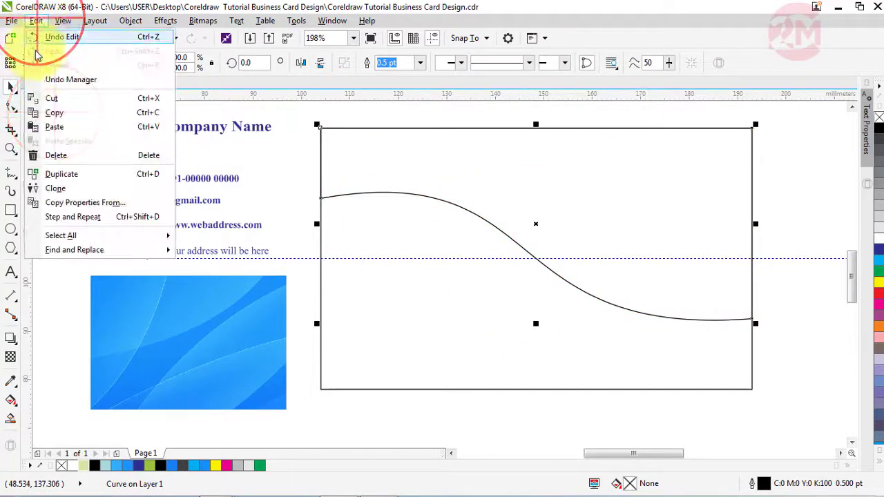
click(56, 128)
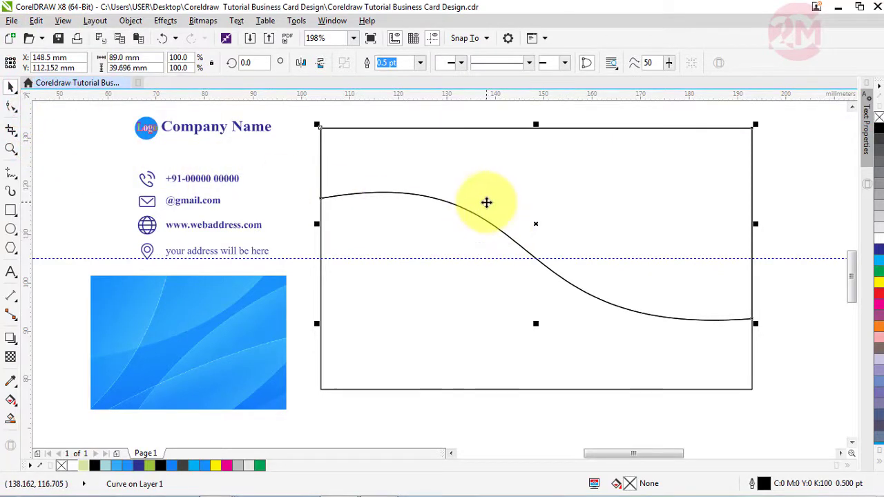
key(Down)
key(Down)
key(Down)
key(Down)
key(Down)
key(Down)
key(Down)
key(Down)
key(Down)
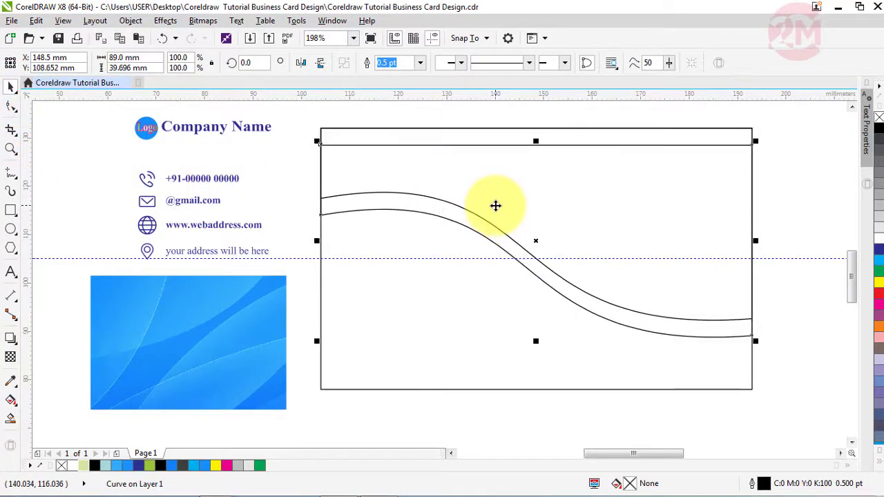
Step: Raise the lower-left node of the wave copy to meet the original wave's left end, tapering the gap between them
click(10, 107)
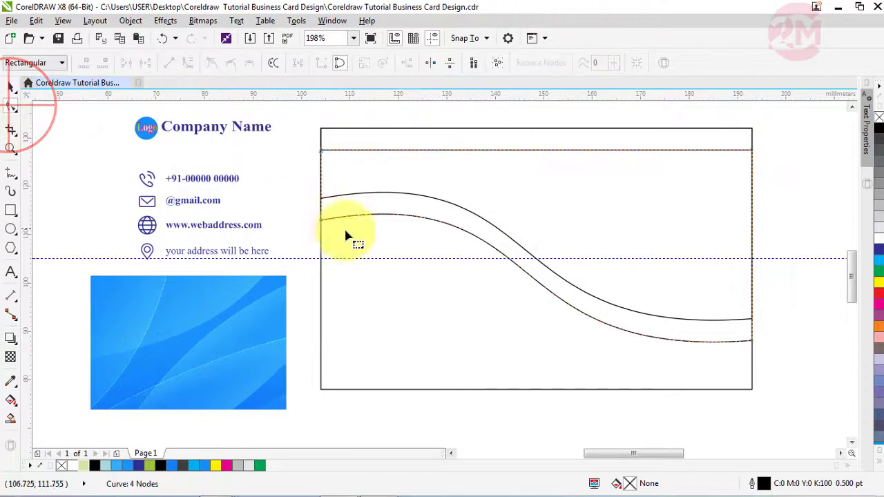
drag(325, 227, 326, 198)
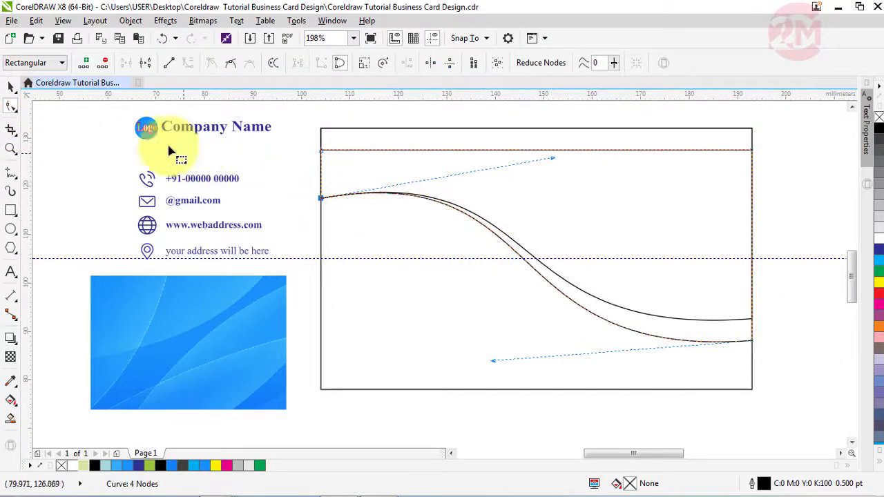
click(10, 87)
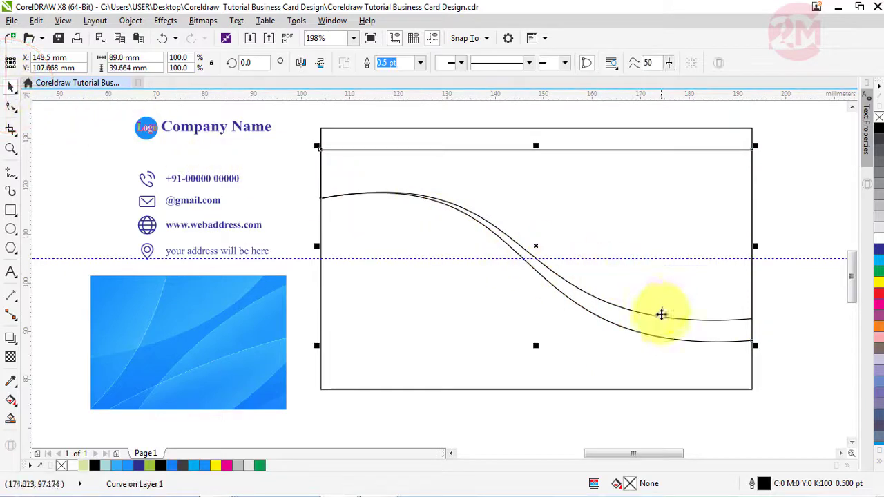
Step: Duplicate the original wave shape again and nudge this copy down 4.5 mm so its right end meets the tapered wave
click(774, 366)
click(734, 321)
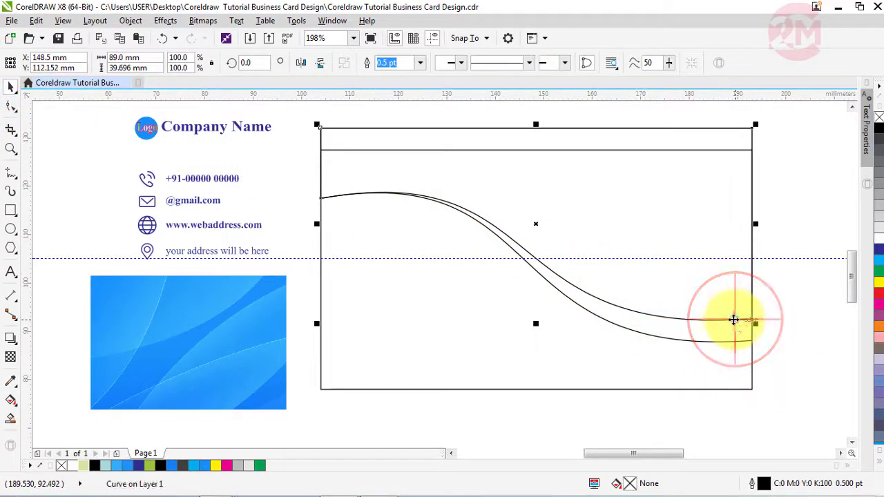
click(36, 21)
click(52, 115)
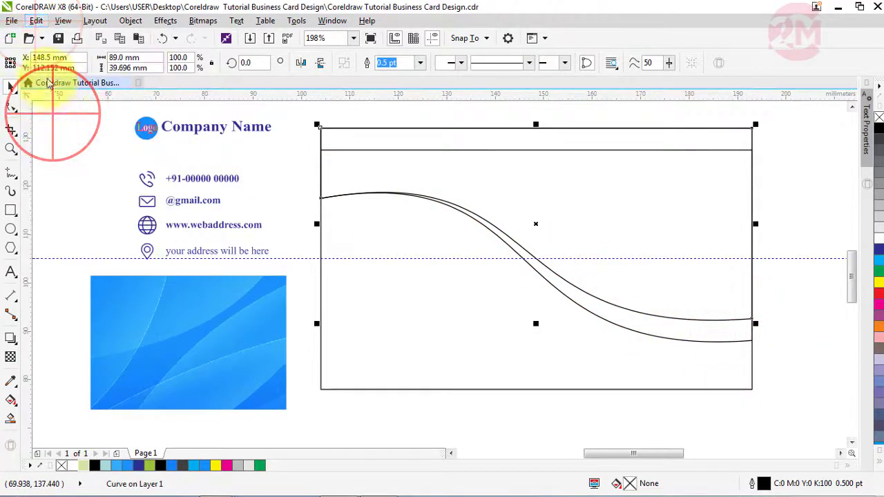
click(36, 21)
click(52, 128)
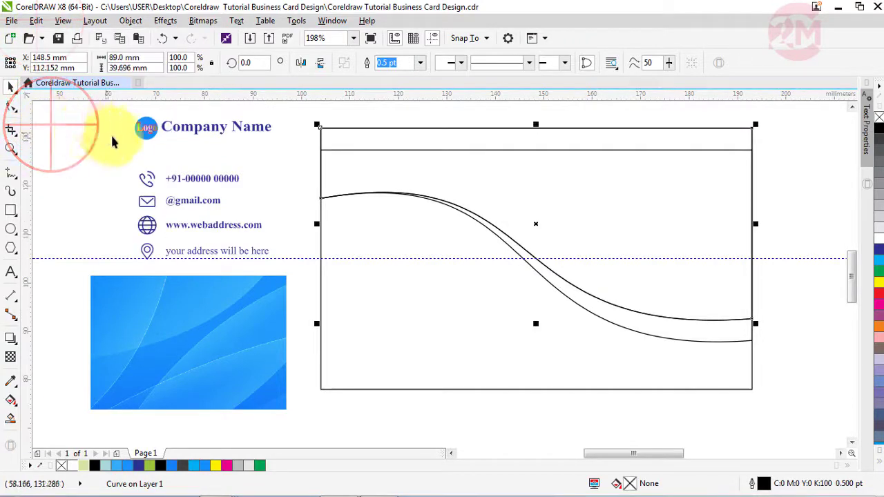
key(Down)
key(Down)
key(Down)
key(Down)
key(Down)
key(Down)
key(Down)
key(Down)
key(Down)
key(Down)
key(Down)
key(Down)
key(Down)
key(Down)
key(Down)
key(Down)
key(Down)
key(Down)
key(Down)
key(Down)
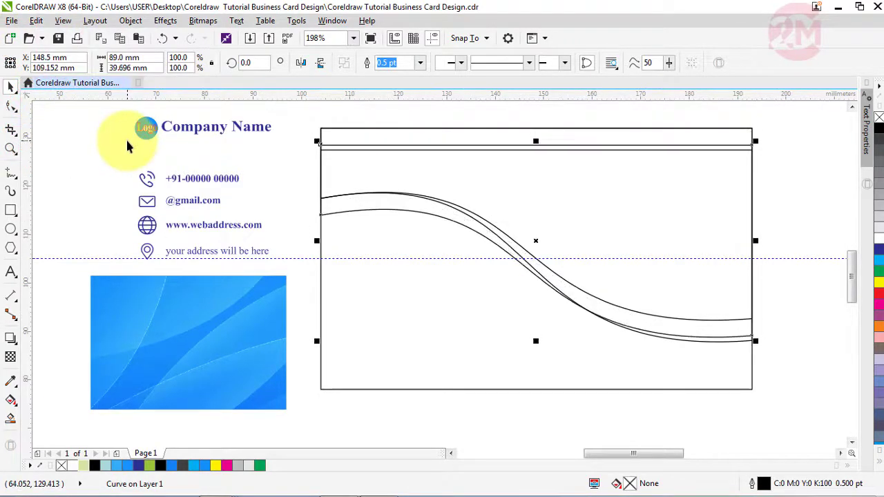
key(Down)
key(Down)
key(Down)
key(Down)
key(Down)
key(Down)
key(Down)
key(Down)
key(Down)
key(Down)
key(Down)
key(Down)
key(Down)
key(Down)
key(Down)
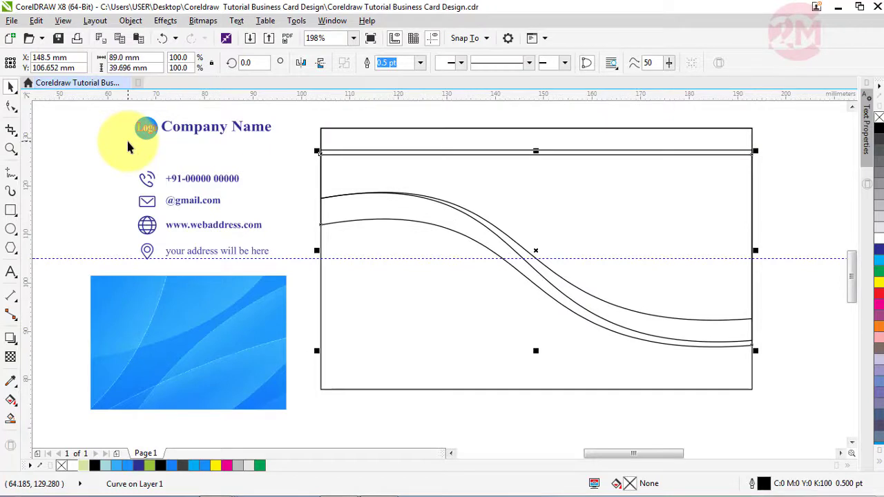
key(Up)
key(Up)
key(Up)
key(Up)
key(Up)
key(Up)
key(Up)
key(Up)
key(Up)
key(Up)
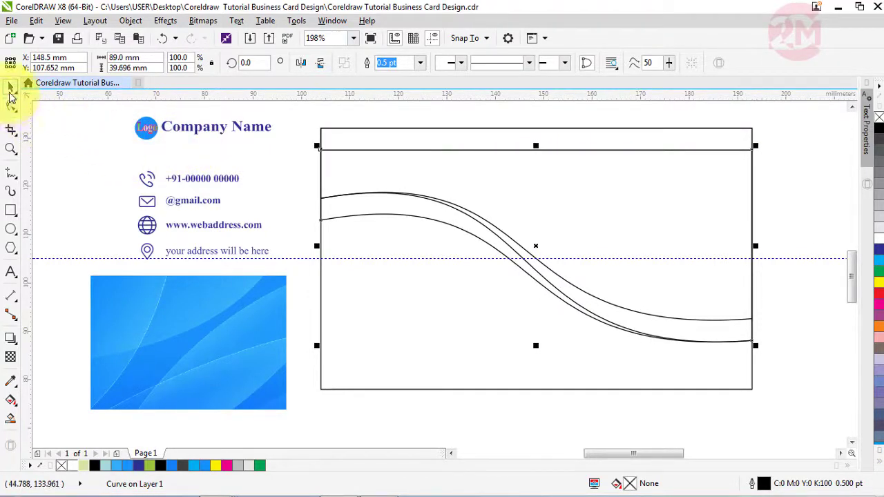
click(60, 128)
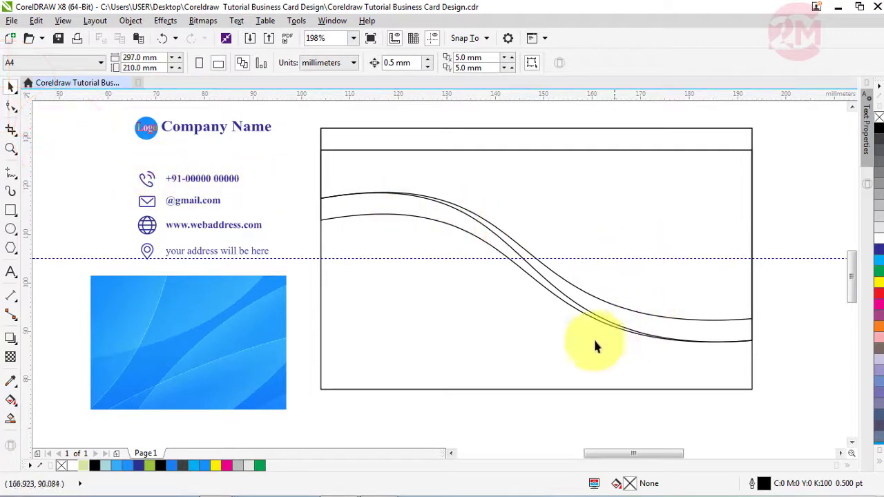
Step: Smart-fill the band widening to the left with pale teal C33 M2 Y14 K0 and the one widening to the right with blue #168FFA
click(11, 420)
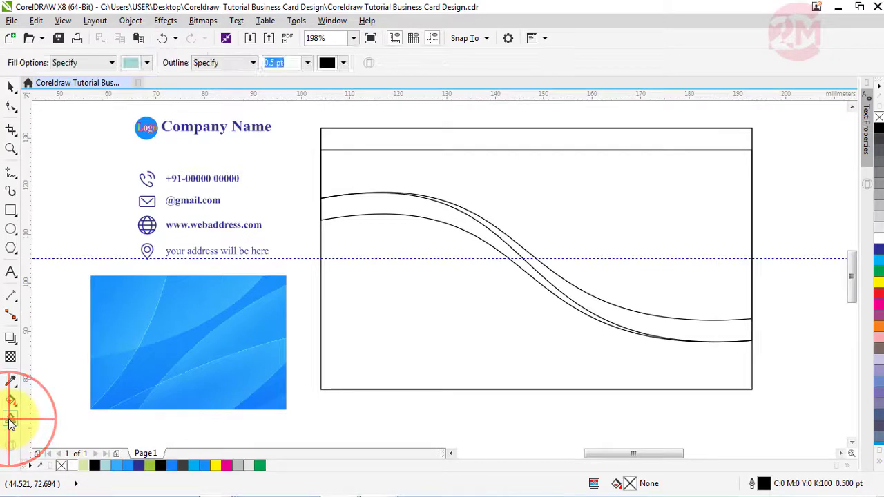
click(364, 208)
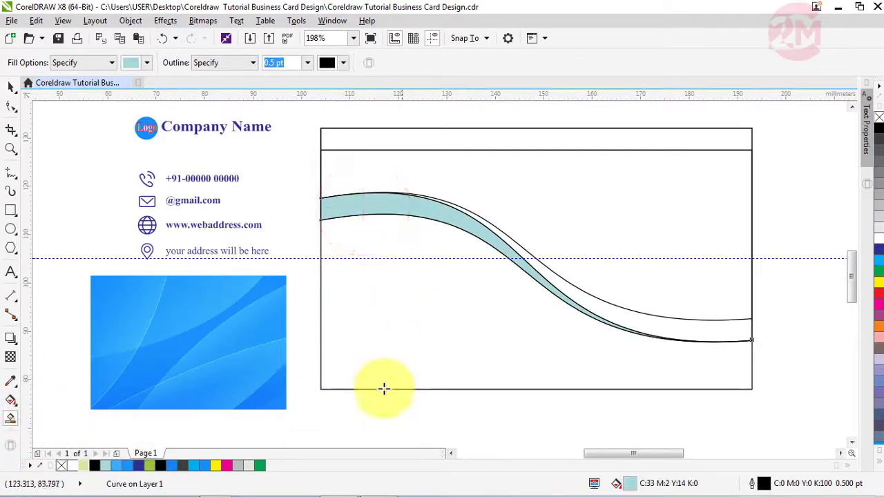
click(203, 467)
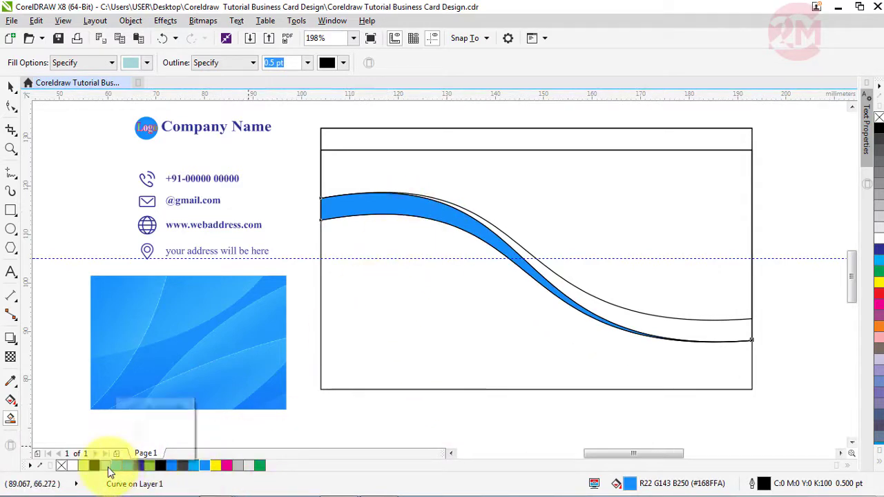
click(107, 467)
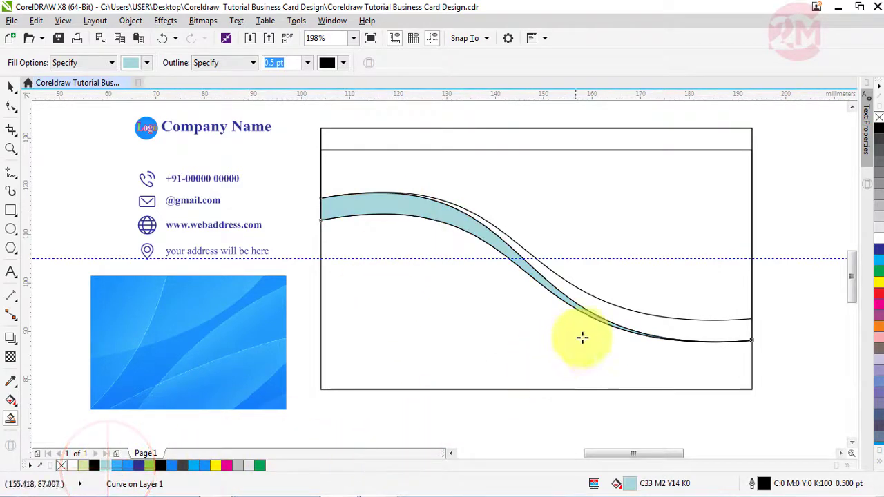
click(614, 317)
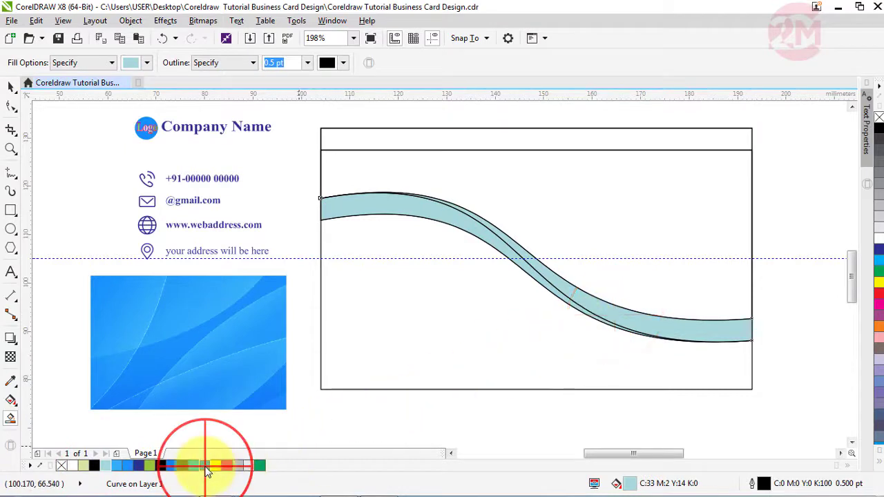
click(205, 467)
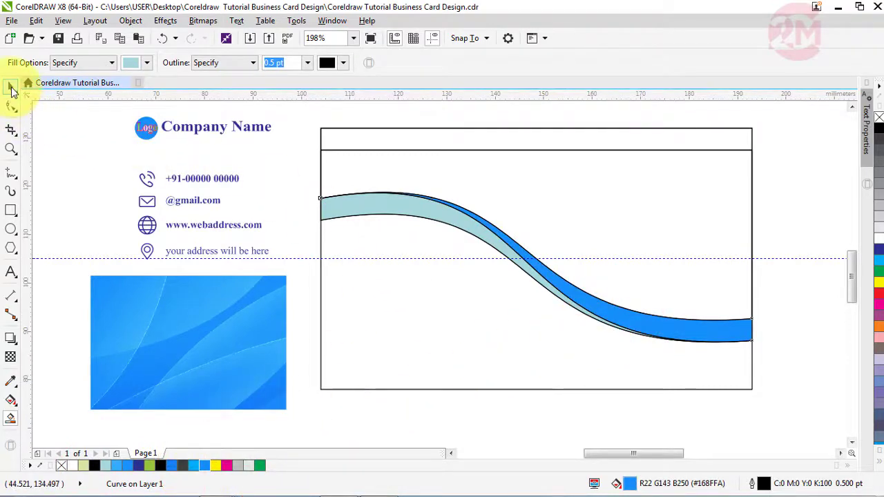
Step: Delete the two leftover unfilled wave outline copies, keeping the original wave shape and the filled bands
click(12, 90)
click(335, 149)
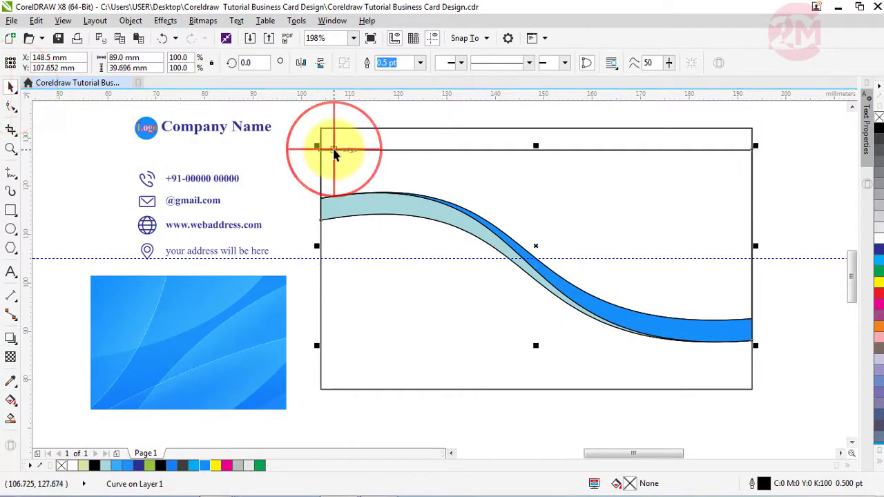
right_click(386, 151)
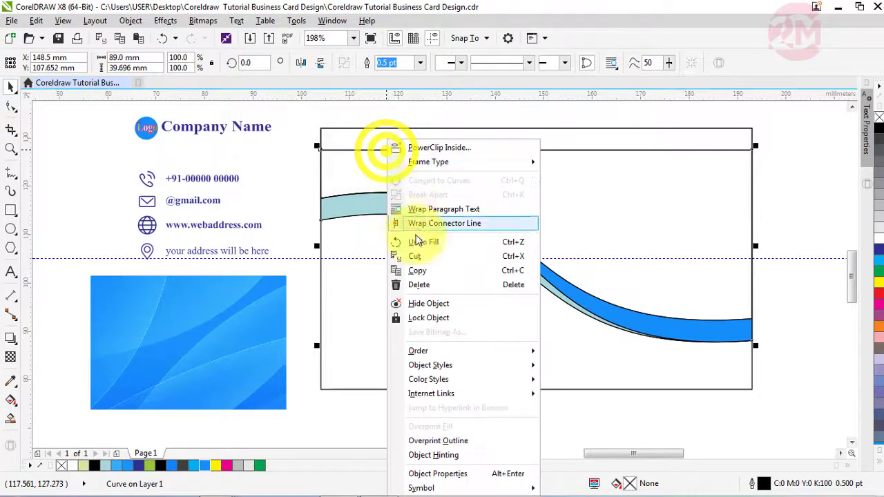
click(418, 284)
click(587, 178)
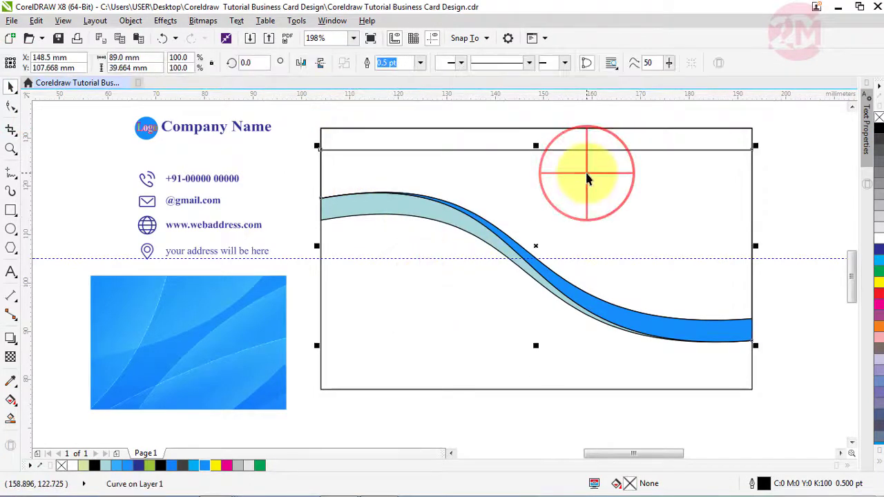
right_click(587, 173)
click(614, 284)
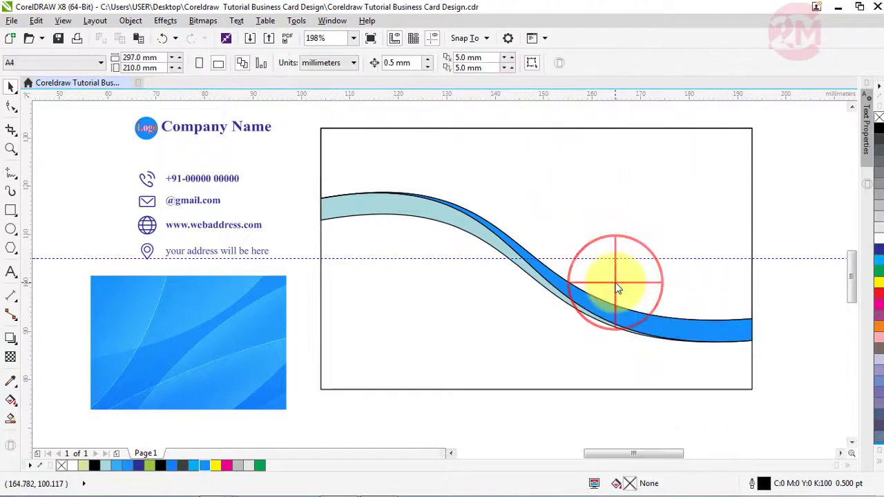
click(528, 330)
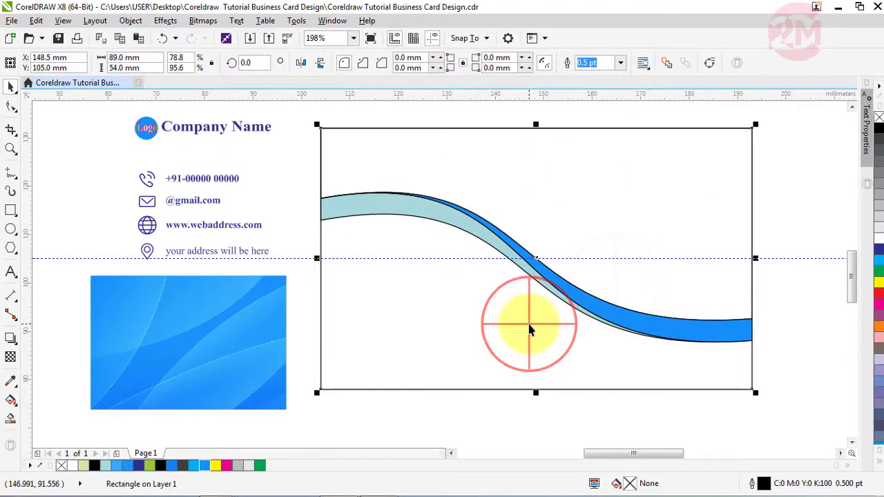
Step: Remove the outline from both the pale teal band and the blue band
click(472, 234)
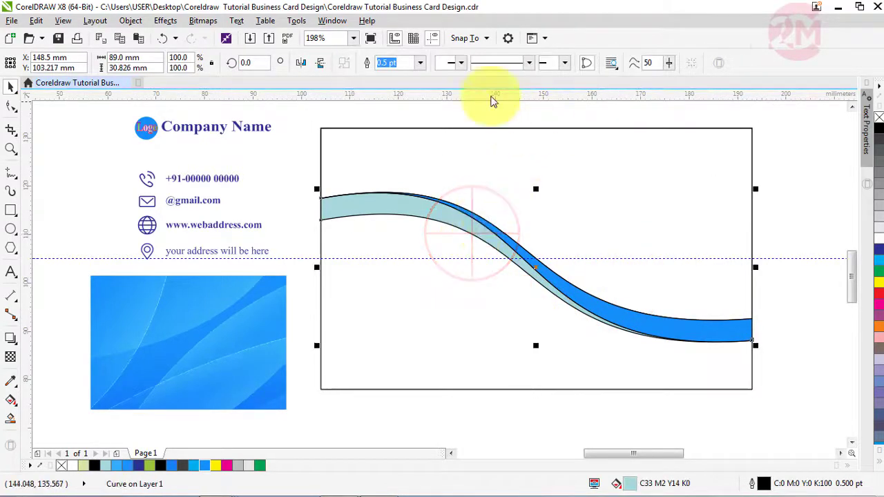
click(420, 63)
click(412, 79)
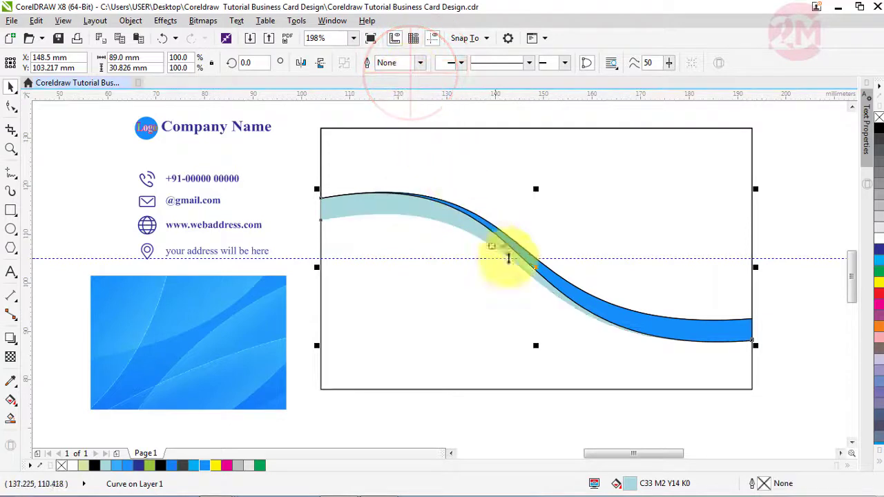
click(419, 63)
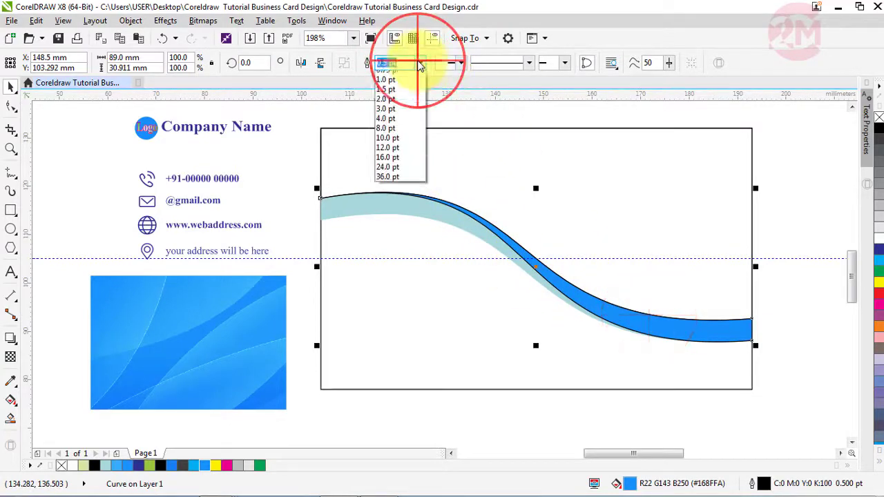
click(410, 73)
click(292, 158)
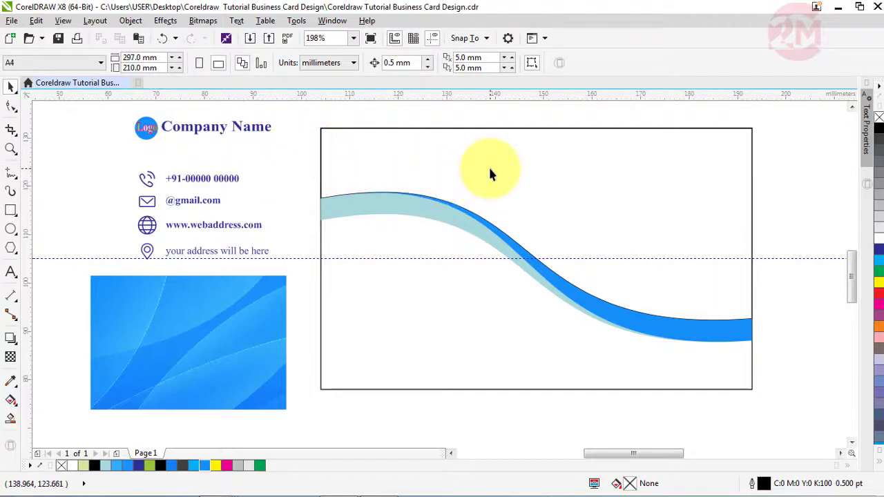
Step: Fill the card rectangle with 20% black
click(450, 289)
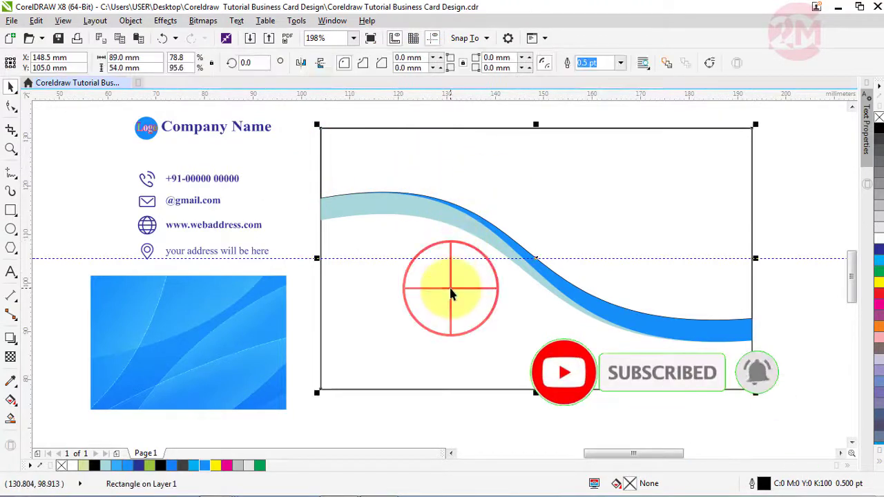
click(880, 222)
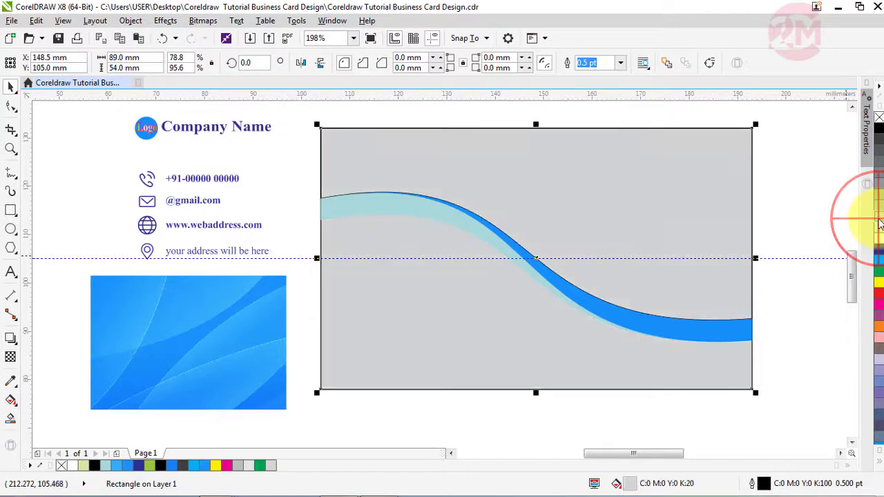
click(295, 142)
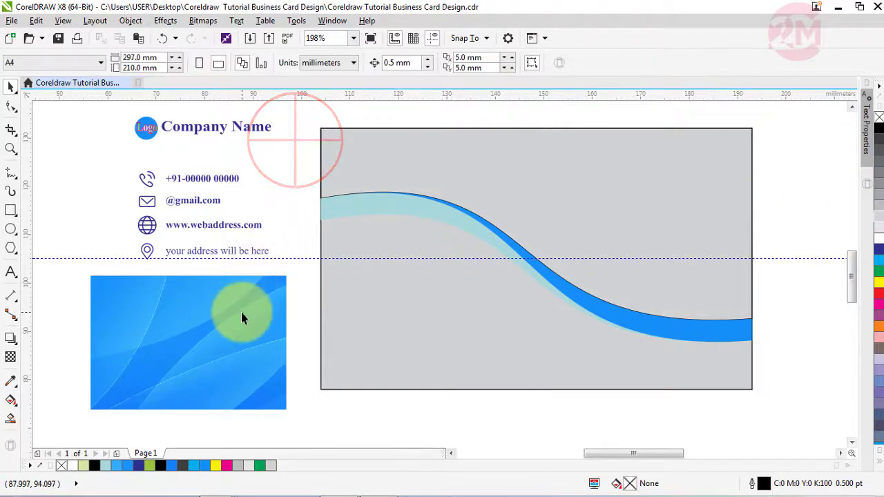
Step: PowerClip the blue background image inside the wave shape in the upper part of the card
click(241, 309)
right_click(242, 311)
click(293, 133)
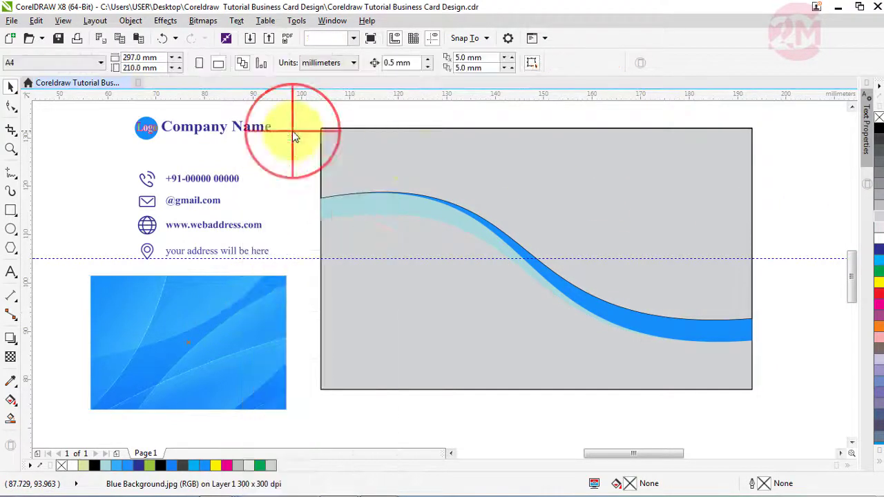
click(438, 162)
Step: Edit the PowerClip contents, stretching the blue image to about 92.6 x 41.5 mm so it covers the whole wave shape, and finish editing
click(504, 338)
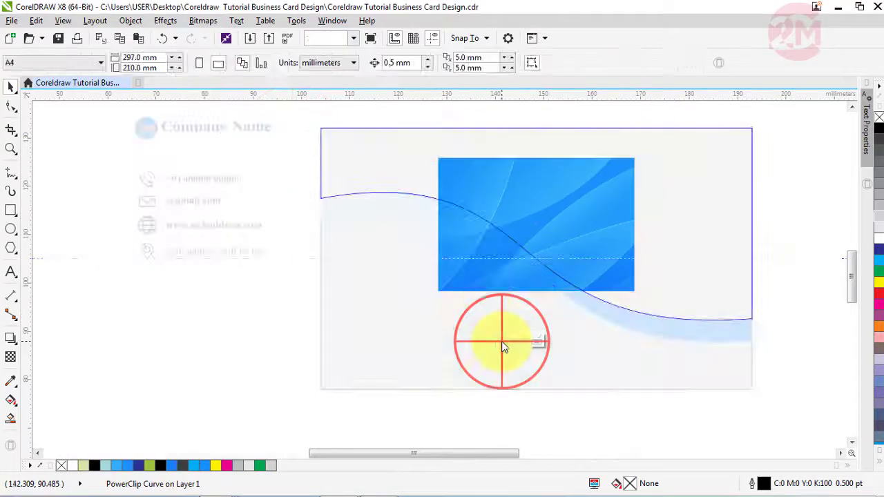
click(445, 224)
drag(434, 224, 306, 224)
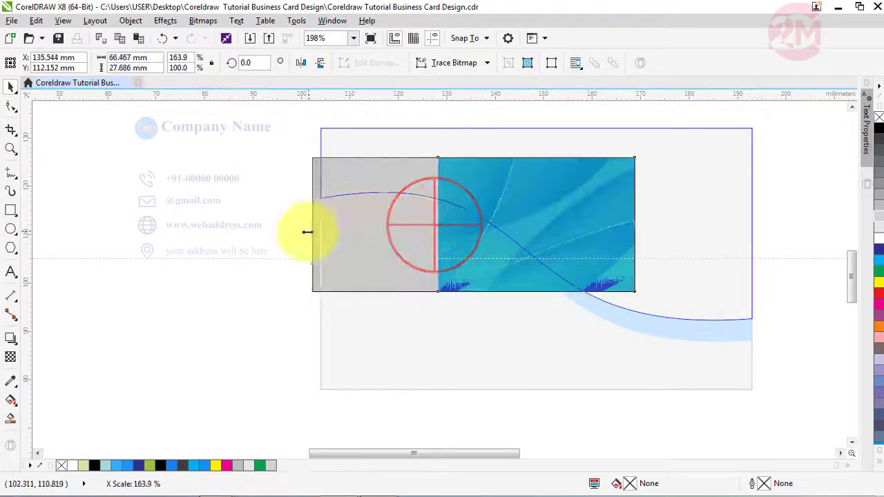
drag(473, 148, 472, 124)
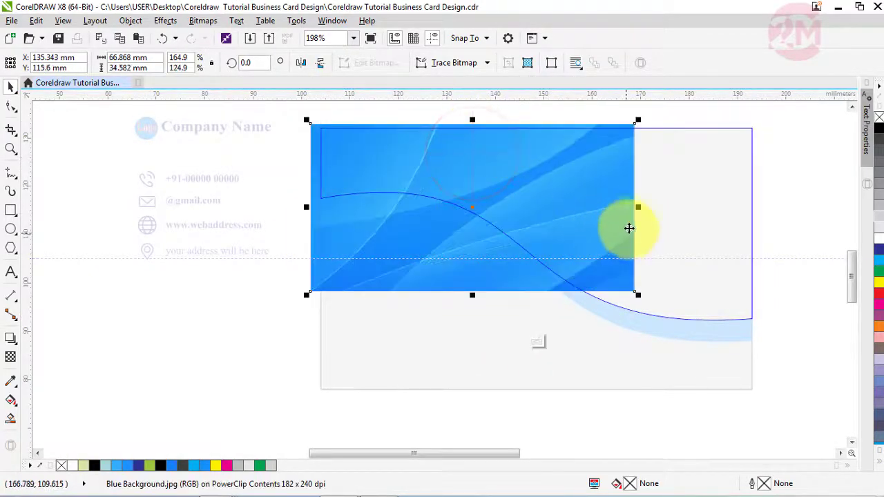
drag(636, 205, 760, 222)
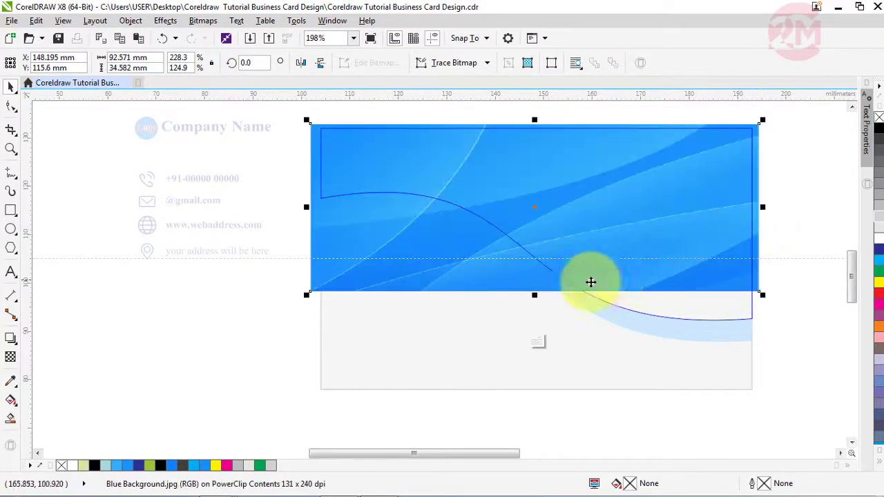
drag(534, 293, 536, 326)
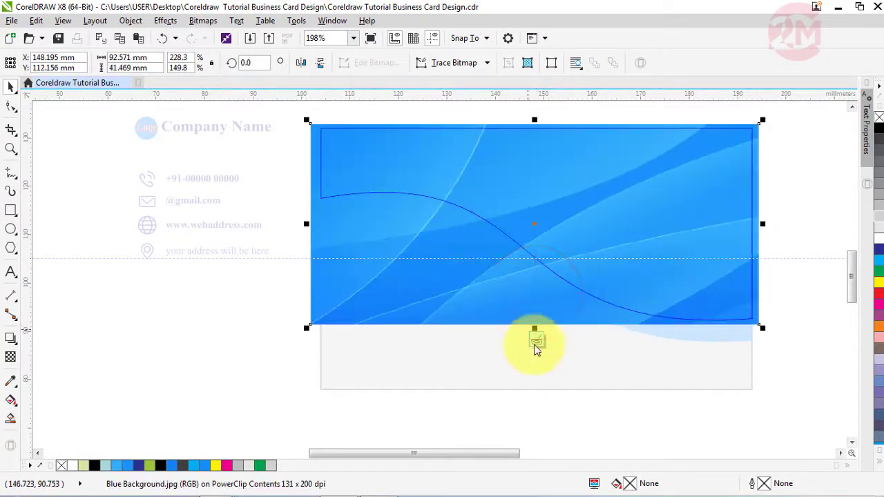
click(537, 343)
click(302, 232)
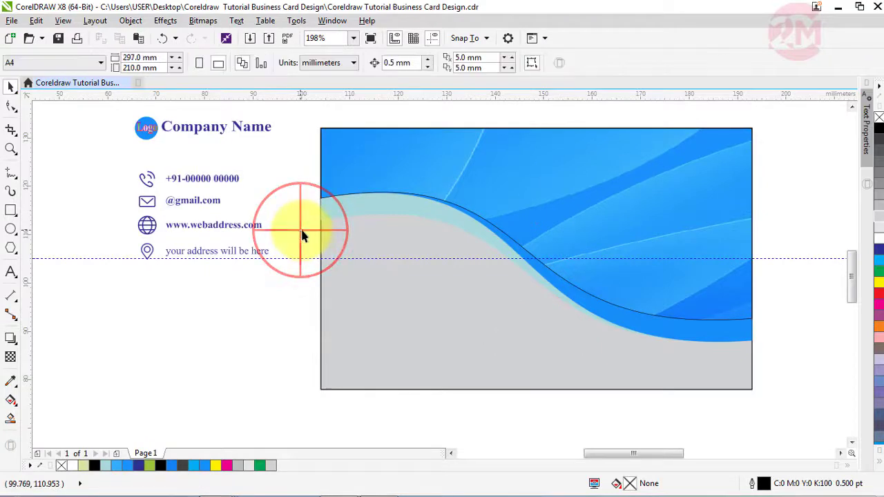
Step: Remove the fill from the card rectangle
click(392, 212)
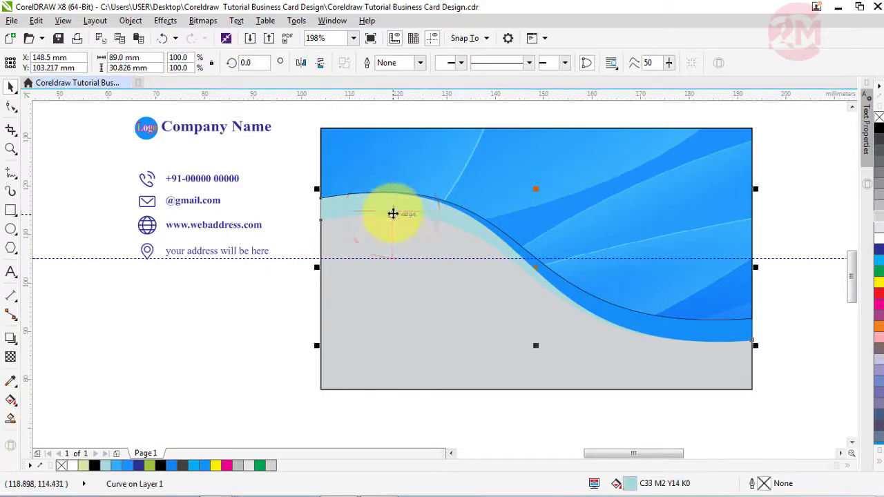
click(429, 339)
click(879, 116)
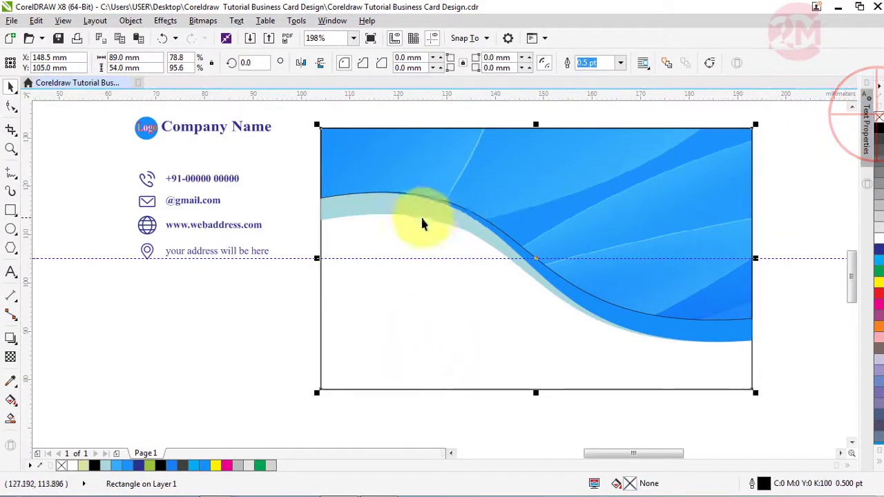
Step: Nudge the pale teal band down 2.5 mm to separate it from the blue band
click(422, 214)
key(Down)
key(Down)
key(Down)
key(Down)
key(Down)
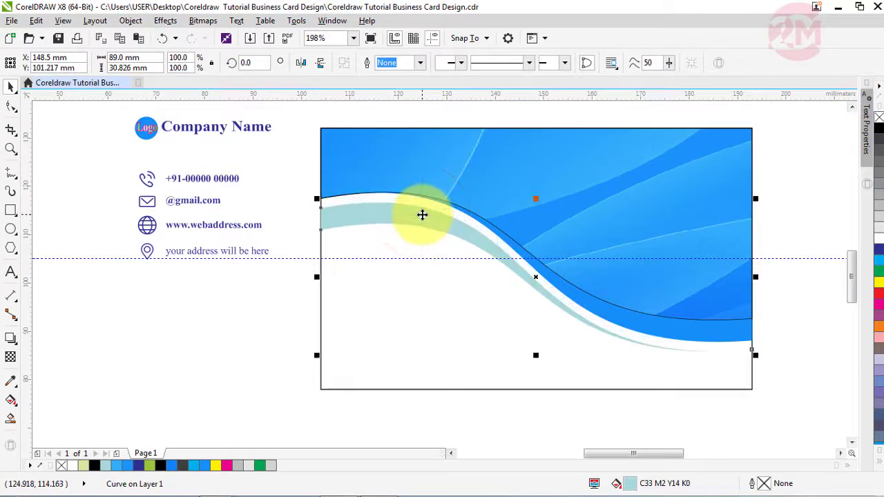
Step: Try to move the blue band down towards the pale teal band
click(607, 311)
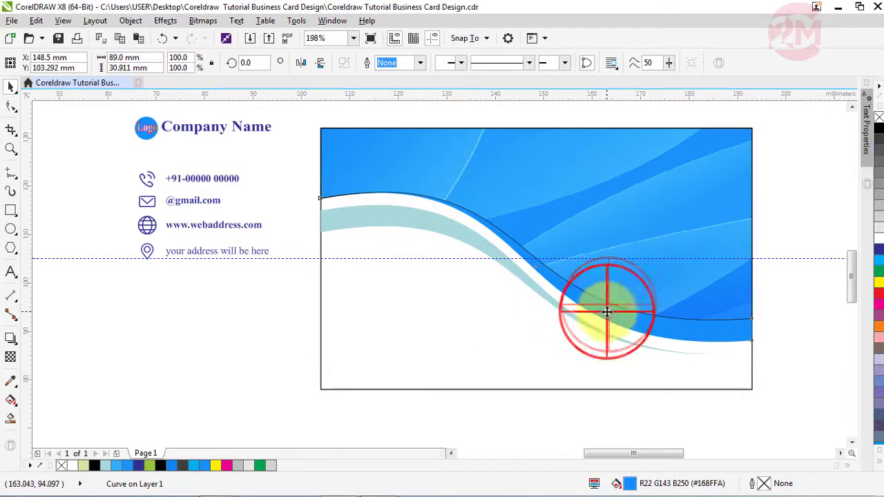
drag(606, 310, 610, 335)
Step: Remove the outline from the wave shape that holds the blue image
click(606, 258)
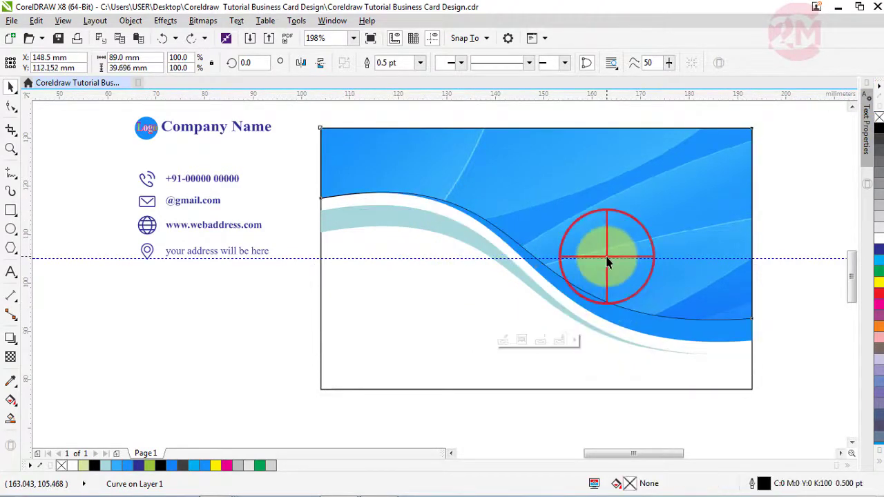
click(417, 61)
click(410, 78)
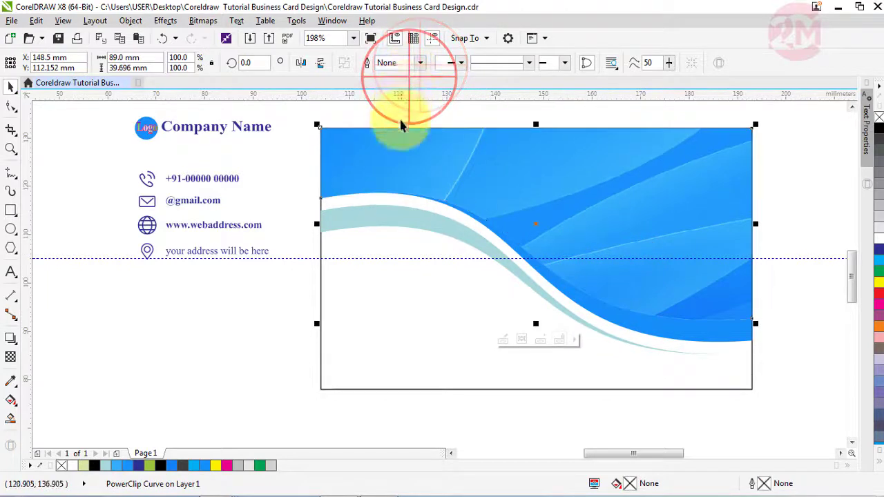
Step: Move the blue band down 1.5 mm to leave a gap below the image-filled wave shape
click(791, 318)
click(587, 310)
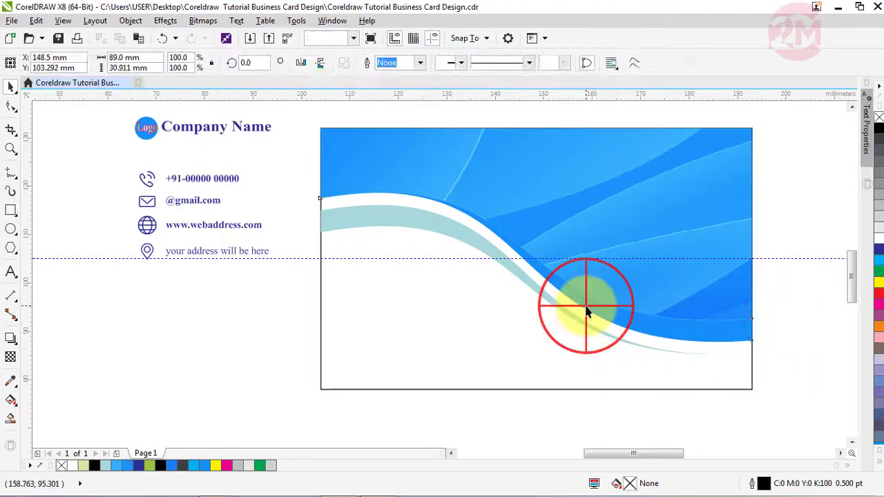
drag(590, 310, 589, 319)
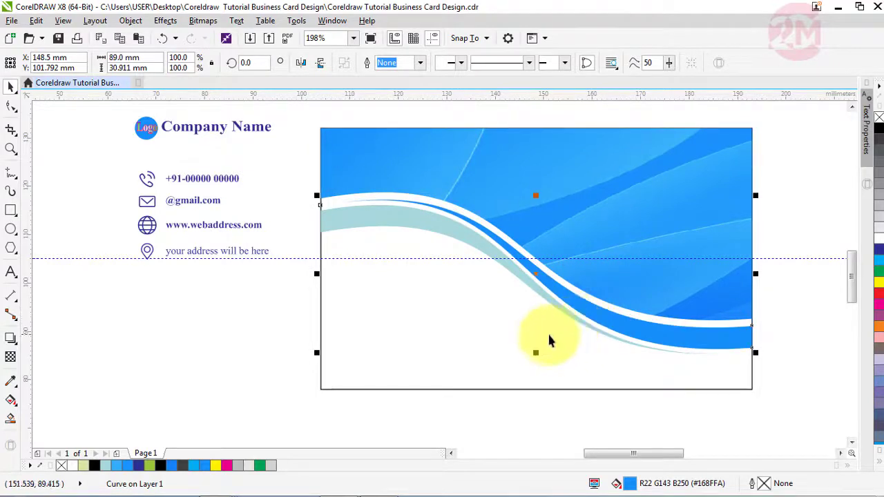
Step: Try green and light blue fills on the card rectangle, settling on pale teal C33 M2 Y14 K0
click(443, 331)
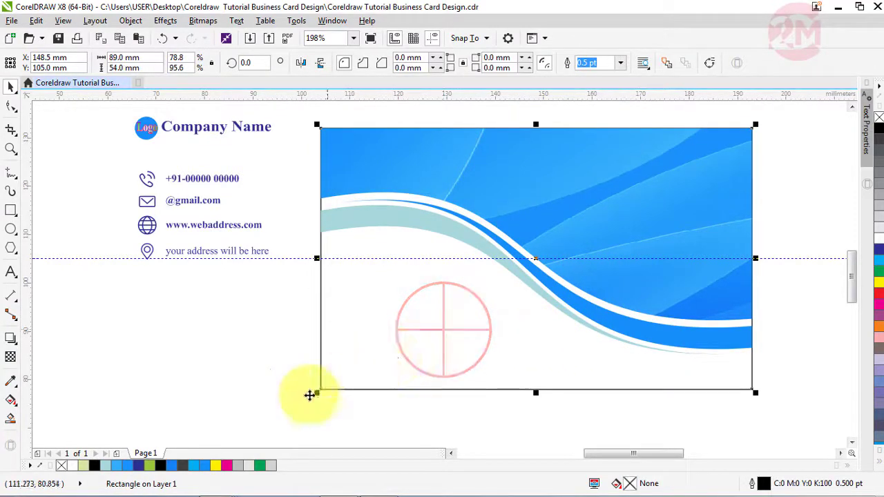
click(142, 466)
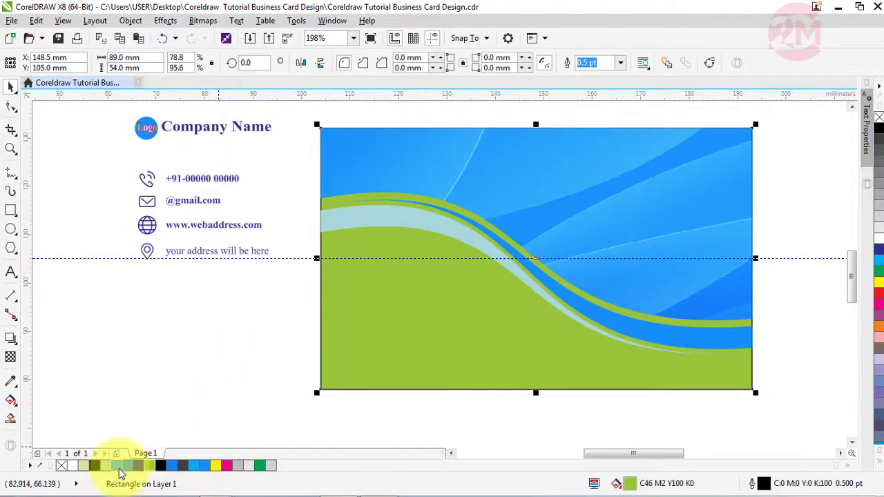
click(118, 472)
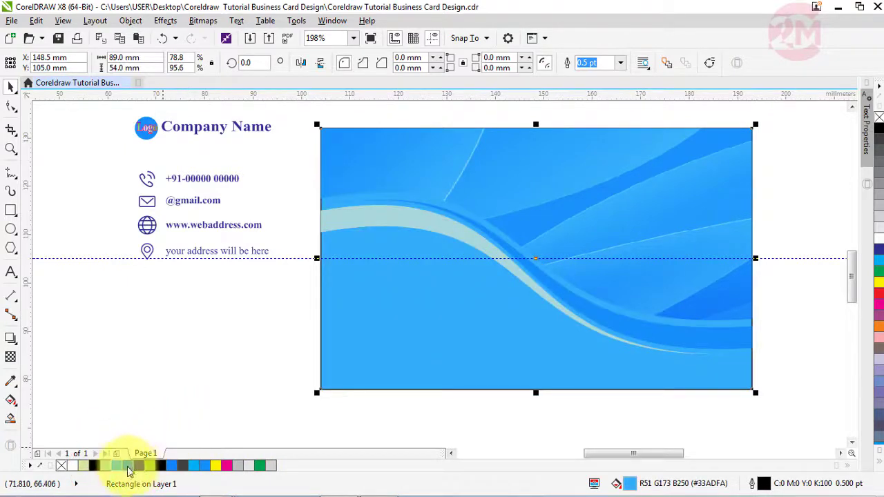
click(108, 466)
click(254, 351)
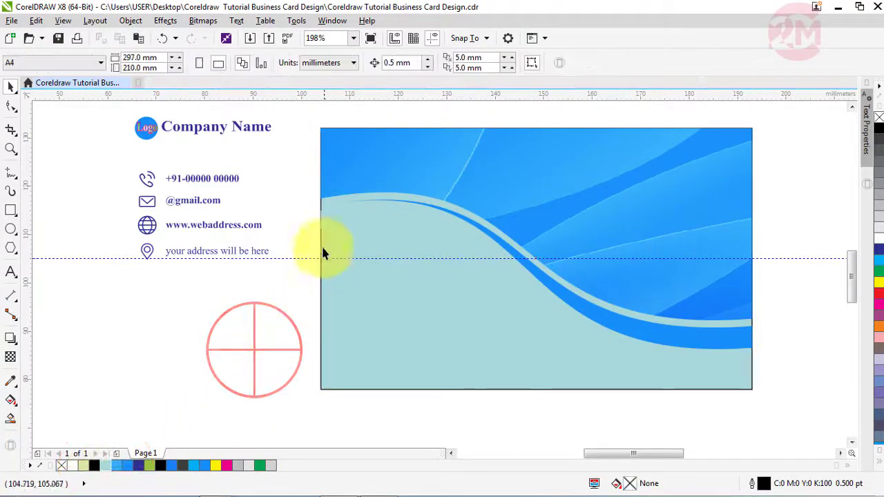
Step: Fill the lower wave band, which matches the card background, with cyan C100 M0 Y0 K0 and deselect it
click(322, 217)
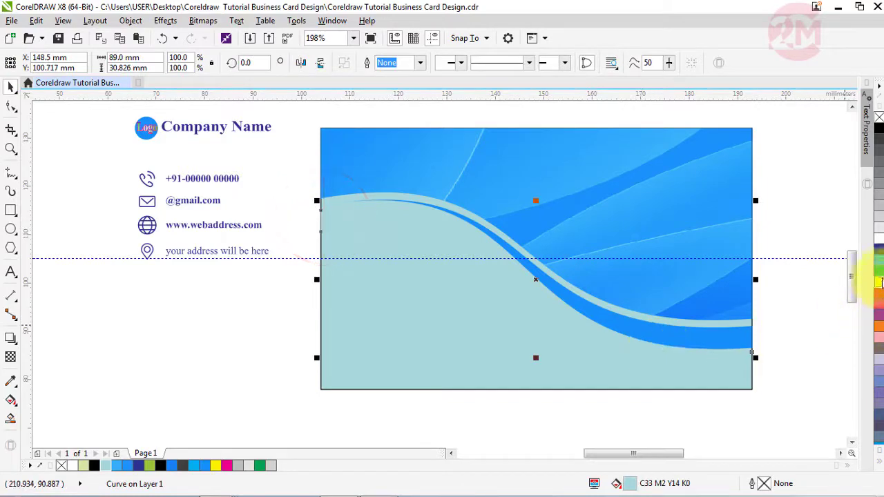
click(879, 262)
click(298, 203)
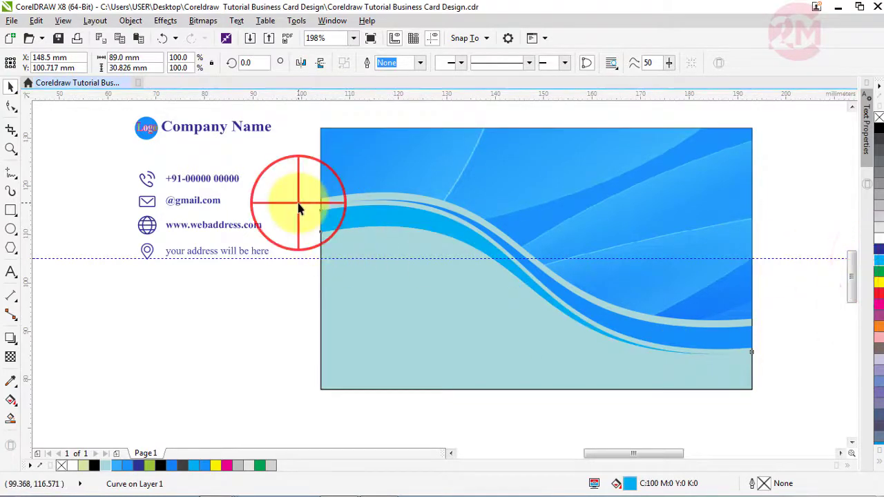
scroll(443, 277, up, 2)
scroll(433, 273, down, 2)
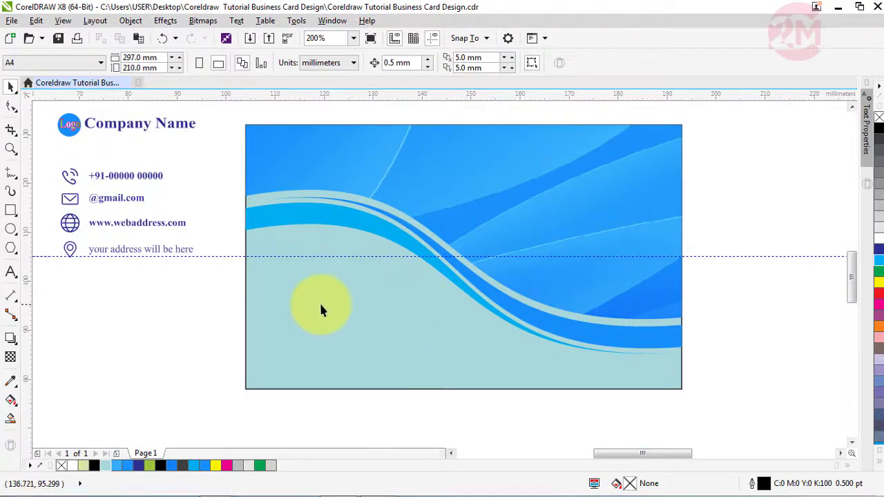
click(130, 314)
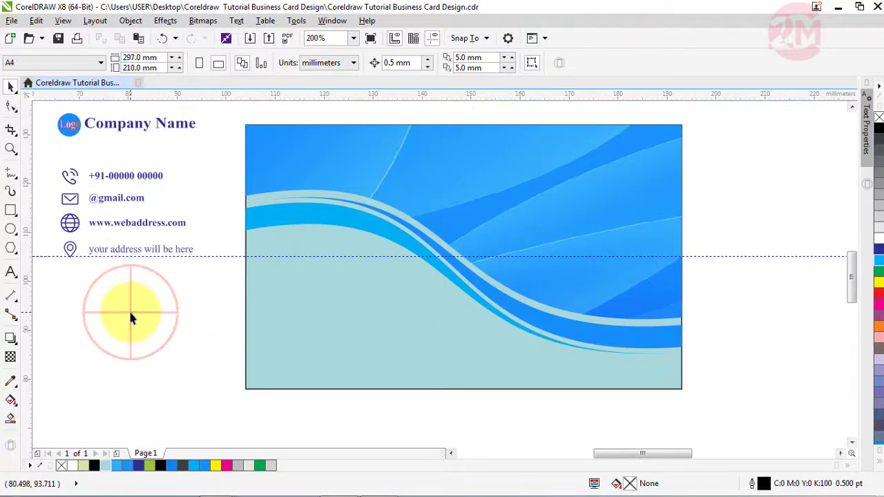
Step: Move the phone, e-mail, web and address lines with their icons onto the card's lower-left area
drag(55, 150, 207, 280)
drag(122, 219, 319, 320)
click(169, 286)
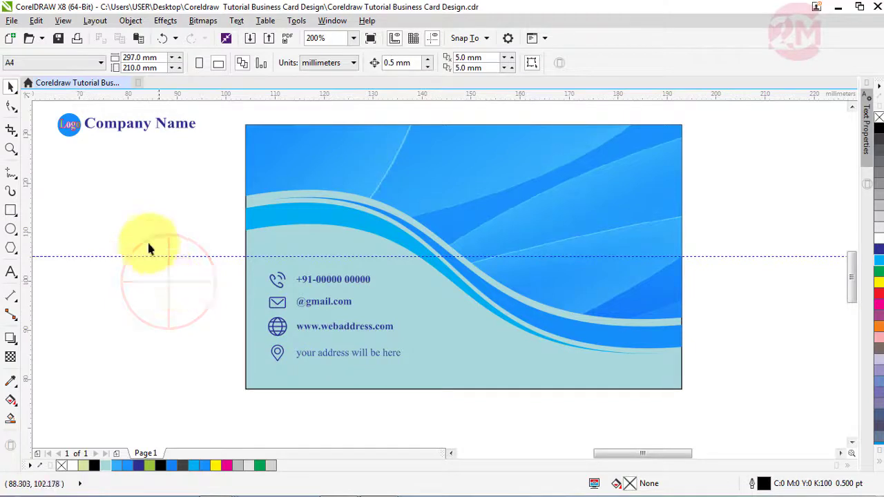
Step: Move the logo and company name onto the card's upper-left corner and bring them in front of the blue image
drag(47, 105, 218, 160)
drag(125, 127, 336, 160)
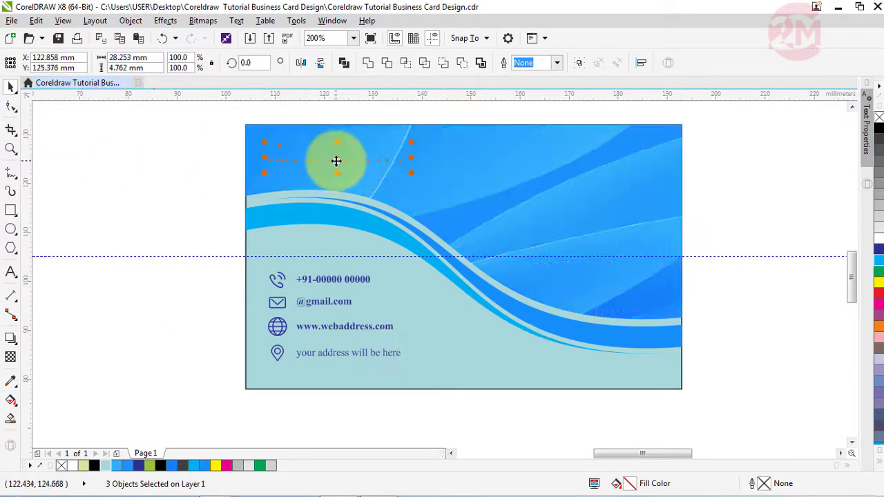
click(130, 20)
mouse_move(109, 25)
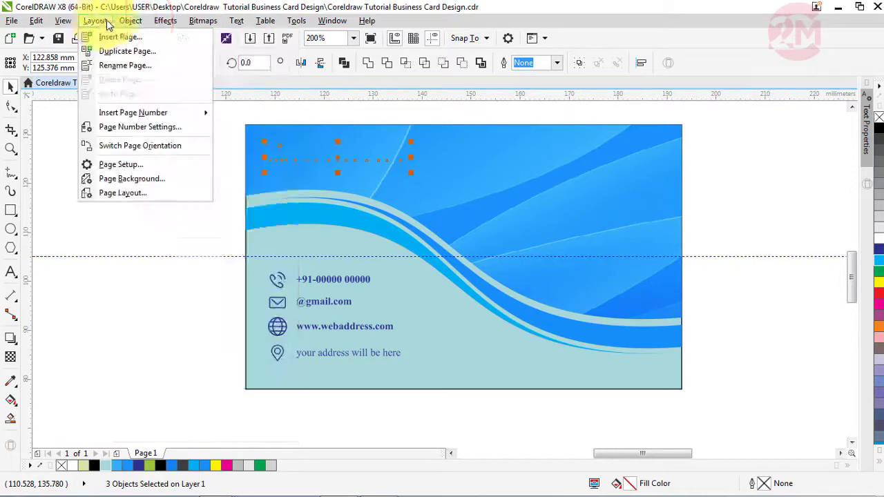
mouse_move(163, 26)
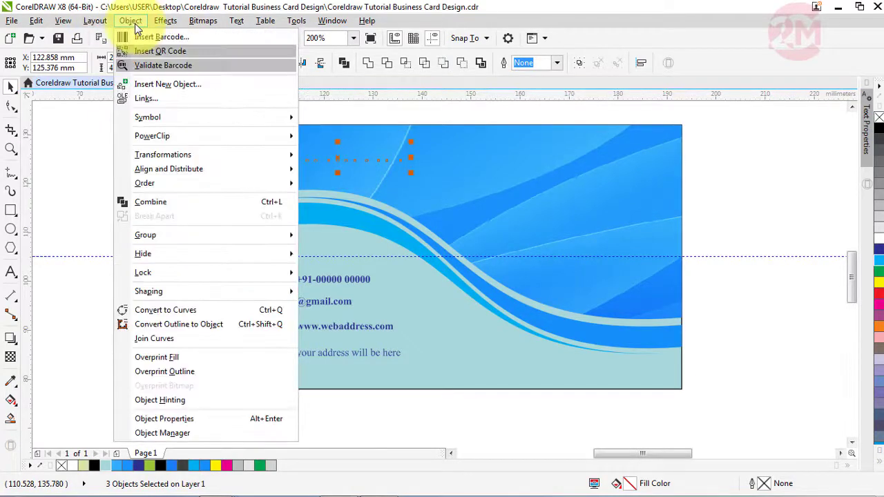
mouse_move(207, 184)
click(358, 191)
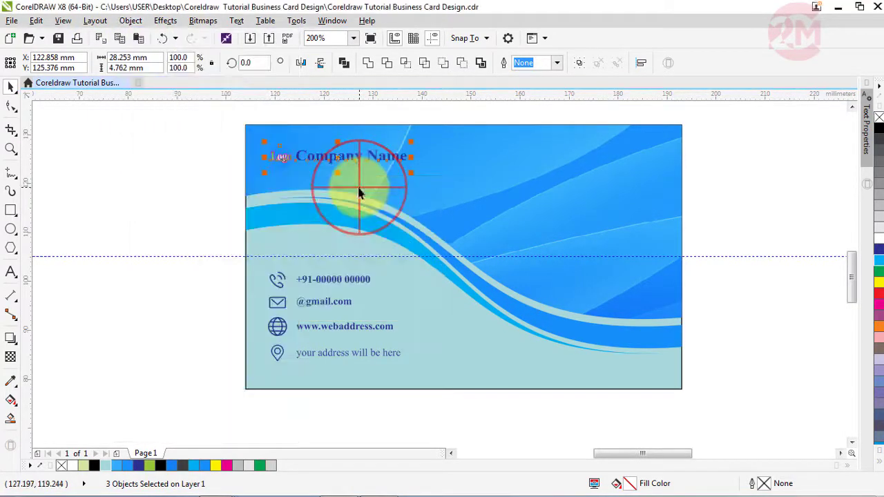
click(148, 185)
Step: Fill the circle behind the logo text with dark blue C100 M100 Y0 K0 and deselect it
scroll(275, 147, up, 3)
click(276, 148)
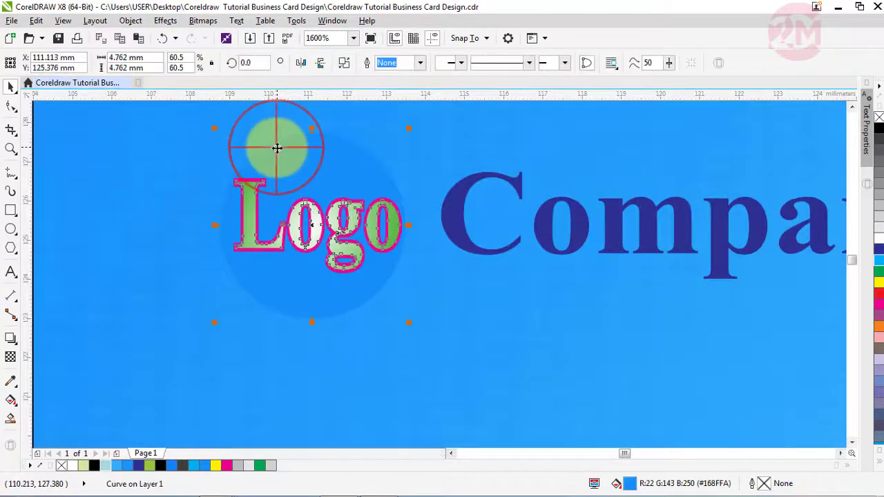
click(874, 249)
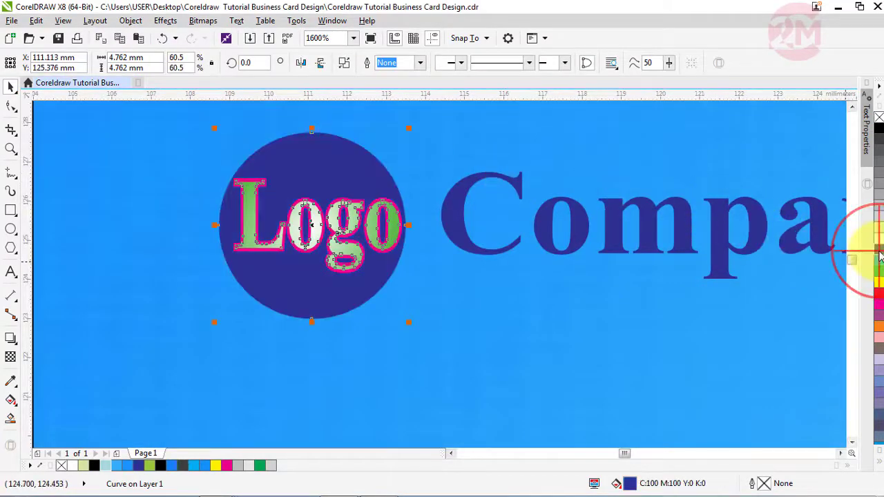
scroll(345, 232, down, 1)
click(110, 204)
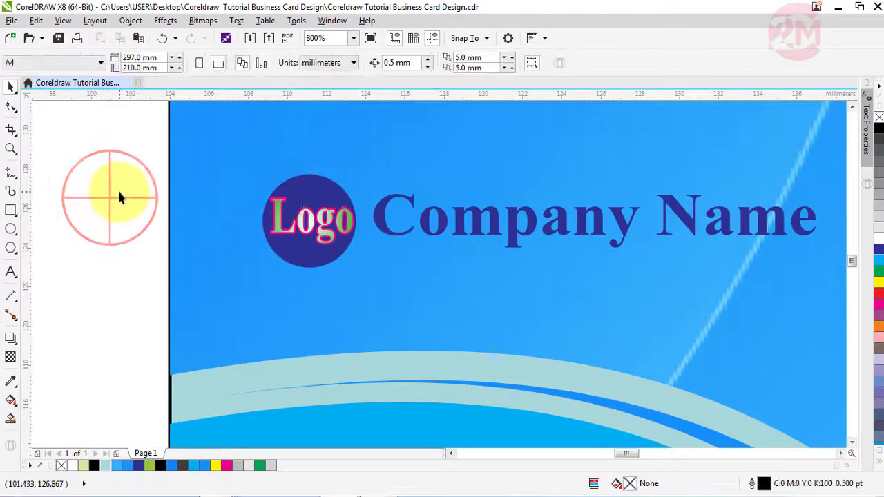
scroll(119, 193, down, 1)
scroll(134, 191, down, 1)
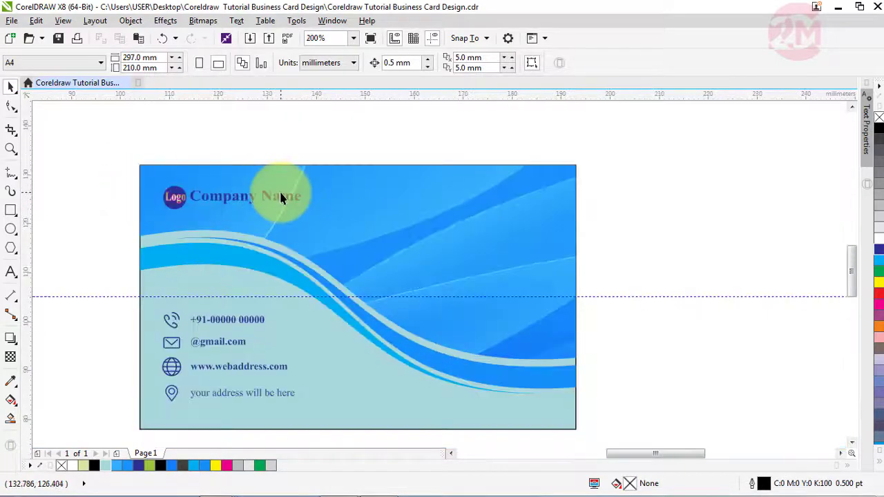
scroll(280, 197, down, 1)
scroll(270, 214, up, 1)
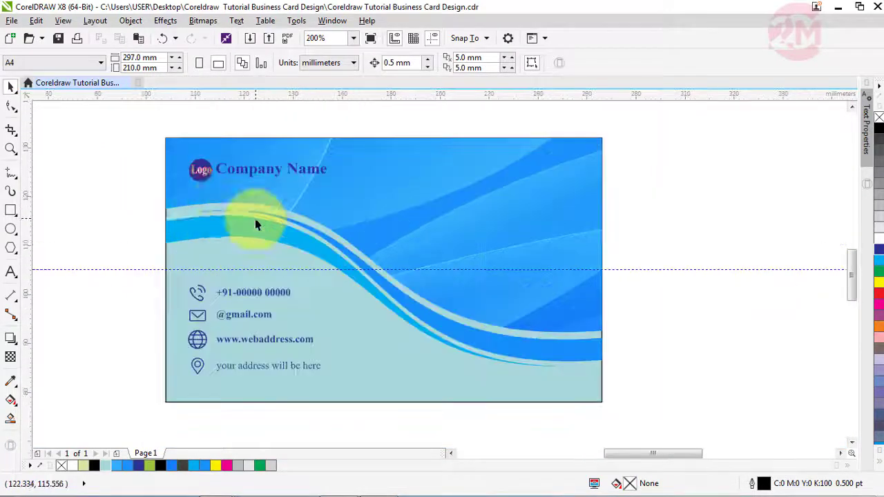
Step: Open the PowerClip contents of the blue wave shape for editing and select the background image
click(10, 149)
drag(158, 133, 611, 415)
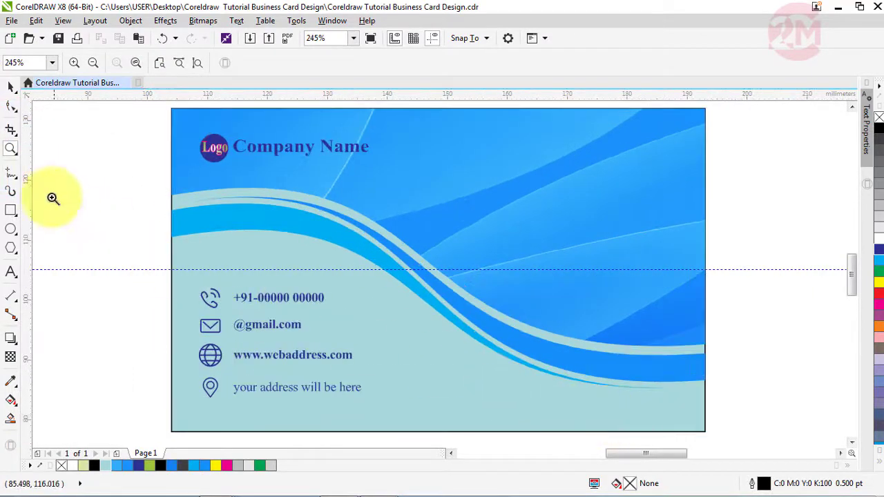
click(10, 87)
click(99, 187)
click(460, 164)
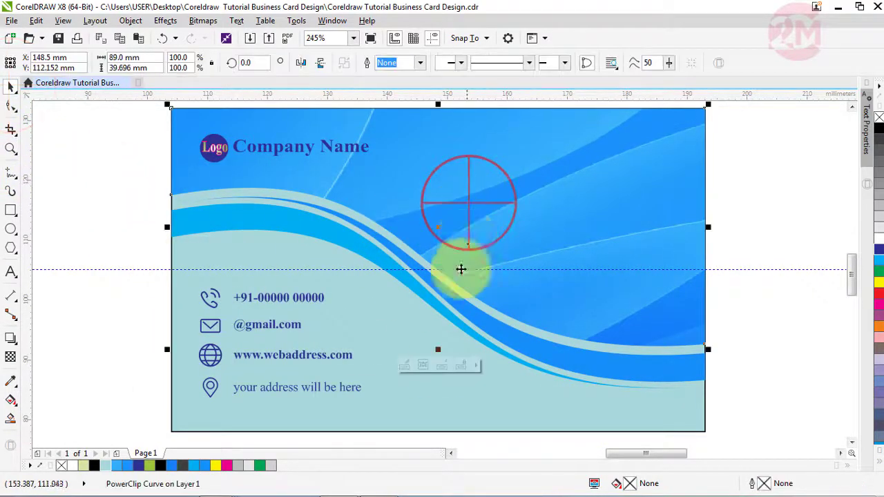
click(409, 366)
click(482, 233)
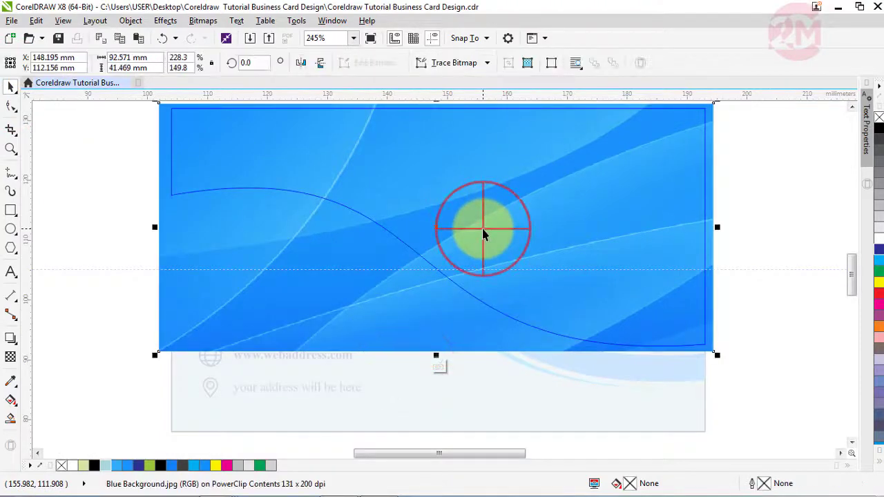
Step: Rotate the blue background image clockwise to an angle of about 337 degrees
click(482, 234)
drag(719, 355, 634, 430)
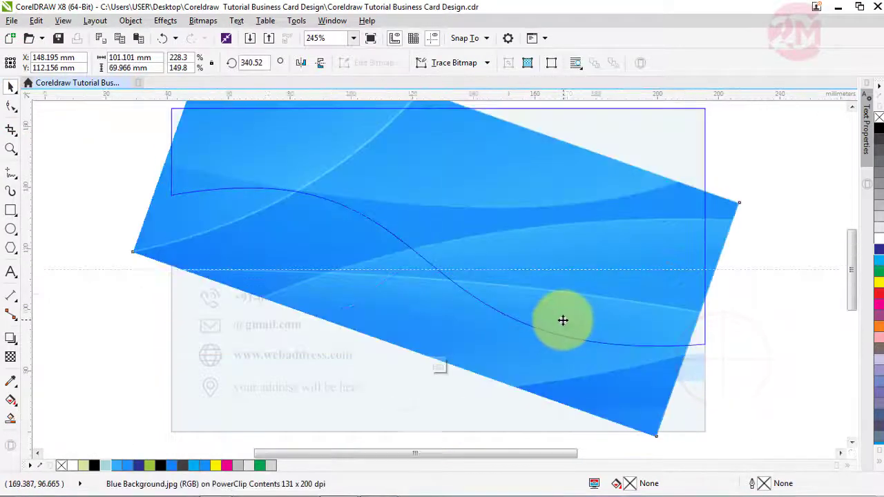
scroll(587, 345, down, 3)
click(663, 385)
Step: Enlarge the rotated image until it covers the whole wave shape and finish editing the PowerClip contents
click(572, 276)
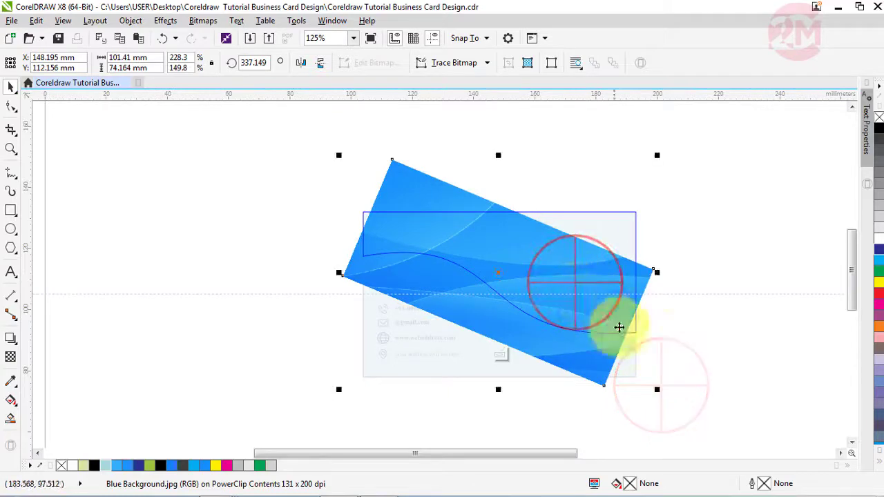
drag(657, 271, 733, 271)
drag(536, 155, 543, 102)
drag(339, 260, 200, 300)
click(496, 377)
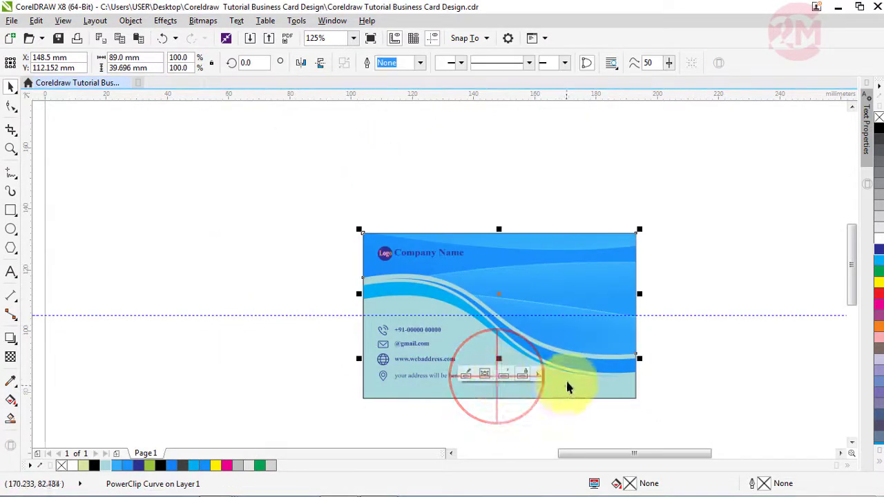
Step: Examine the card's layout up close and as a whole, ending with the full card fitted in view
scroll(566, 379, up, 2)
scroll(408, 300, down, 2)
click(268, 283)
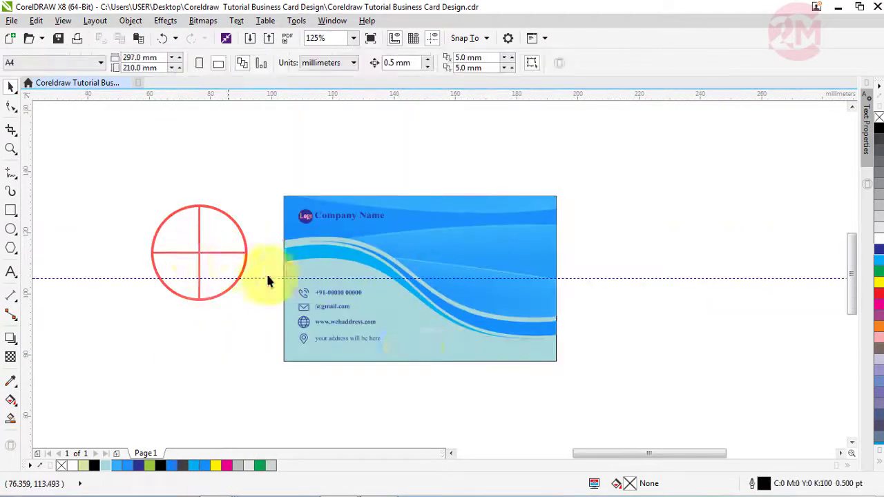
scroll(417, 330, up, 2)
scroll(377, 338, down, 2)
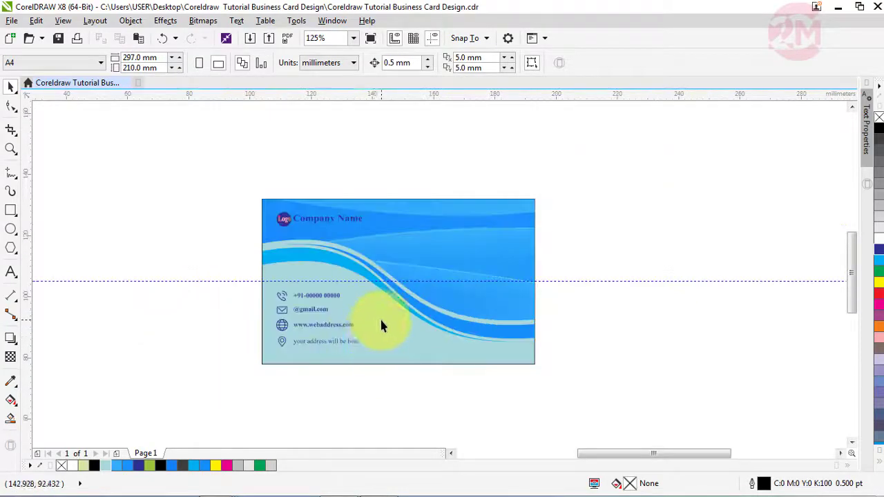
scroll(318, 330, up, 2)
scroll(328, 312, down, 2)
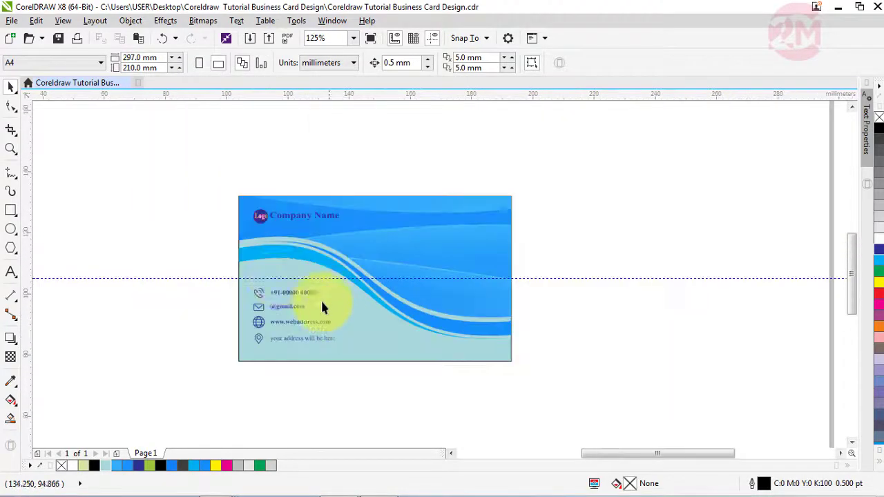
double_click(12, 149)
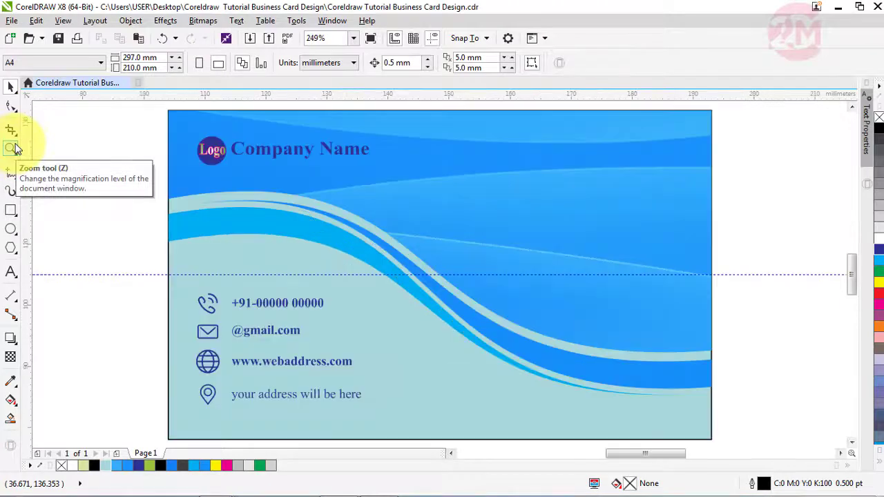